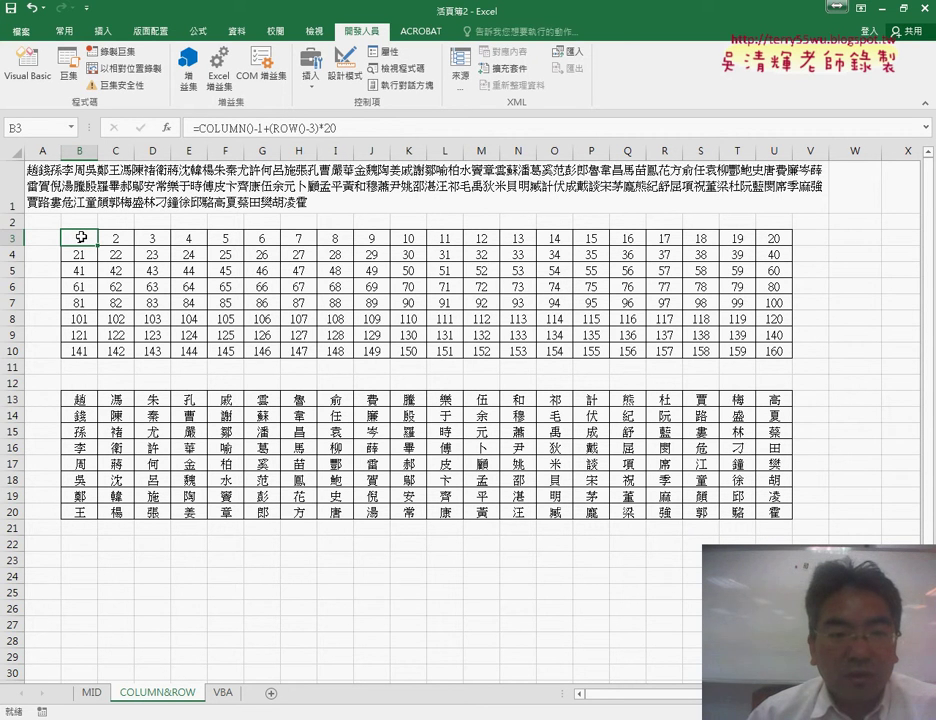
- Select B3:U10 and delete all 160 numbers in the upper grid
left_click_drag(80, 237, 774, 342)
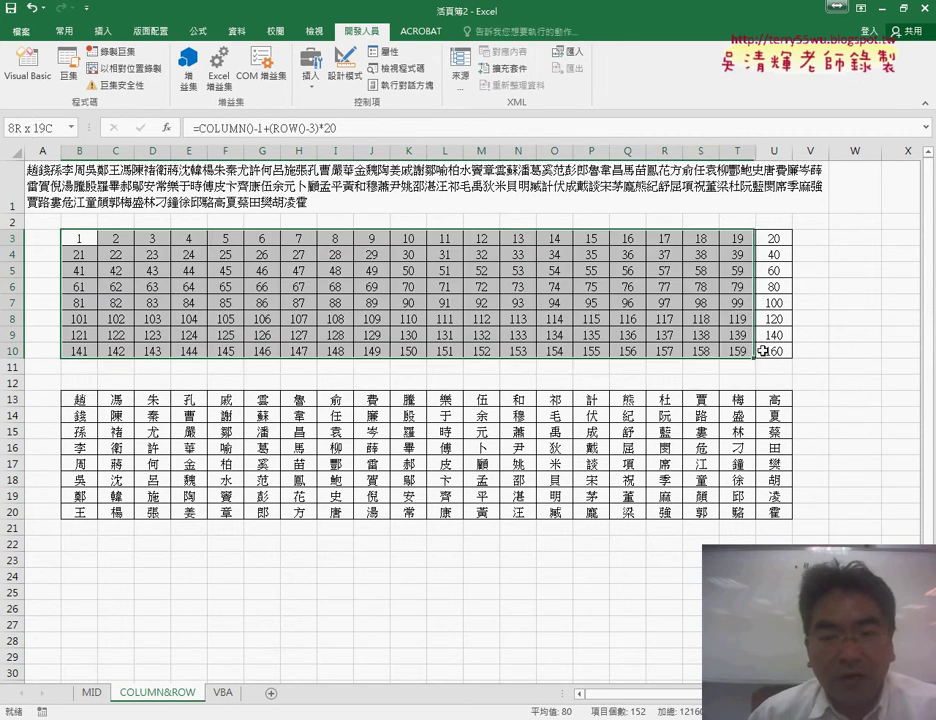
key("Delete")
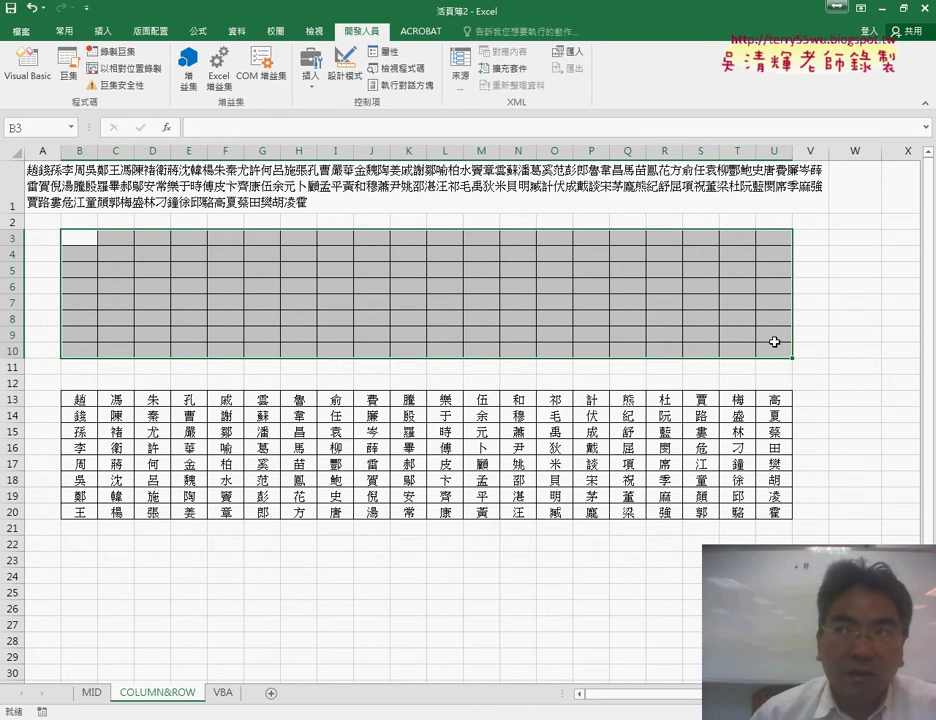
- Enter =COLUMN()-1 in B3 and fill it across and down to U10
mouse_move(82, 240)
left_mouse_down()
mouse_move(487, 234)
mouse_move(710, 244)
mouse_move(78, 238)
left_mouse_up()
left_click(167, 127)
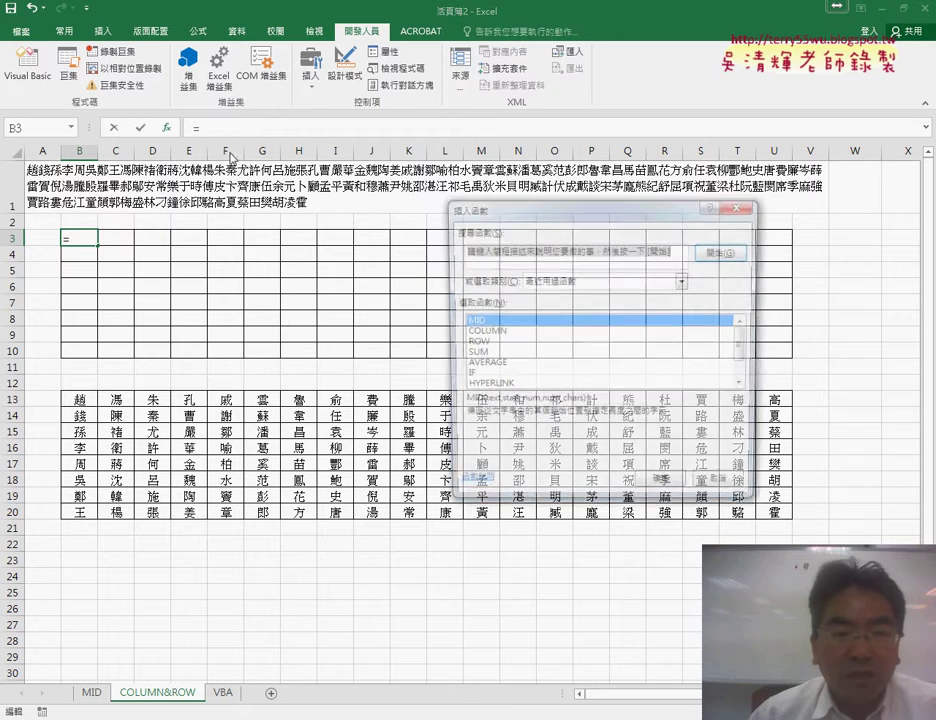
double_click(488, 331)
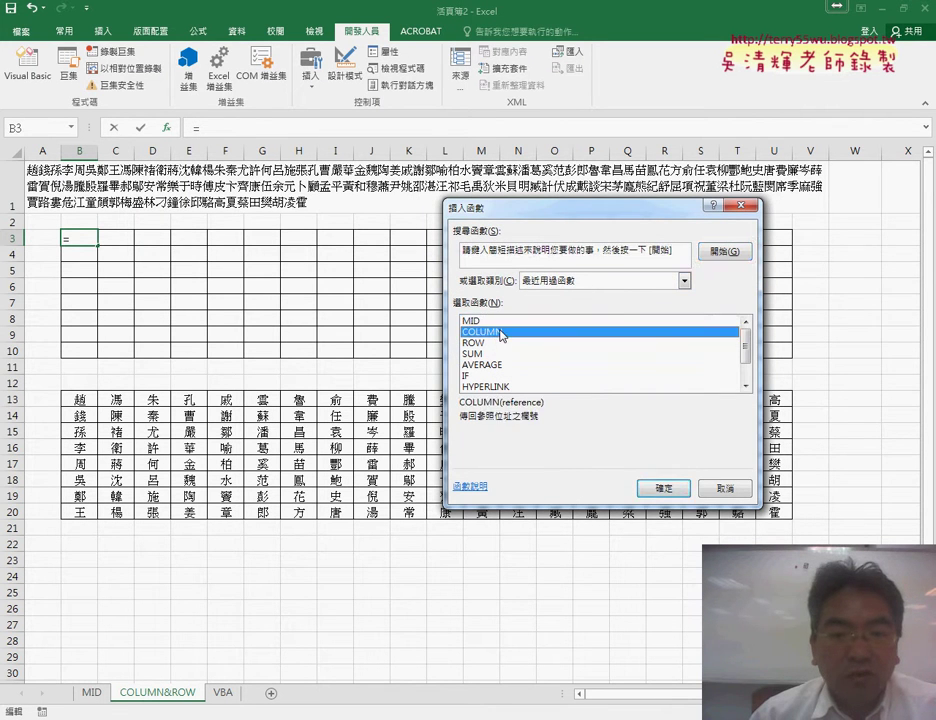
left_click(704, 428)
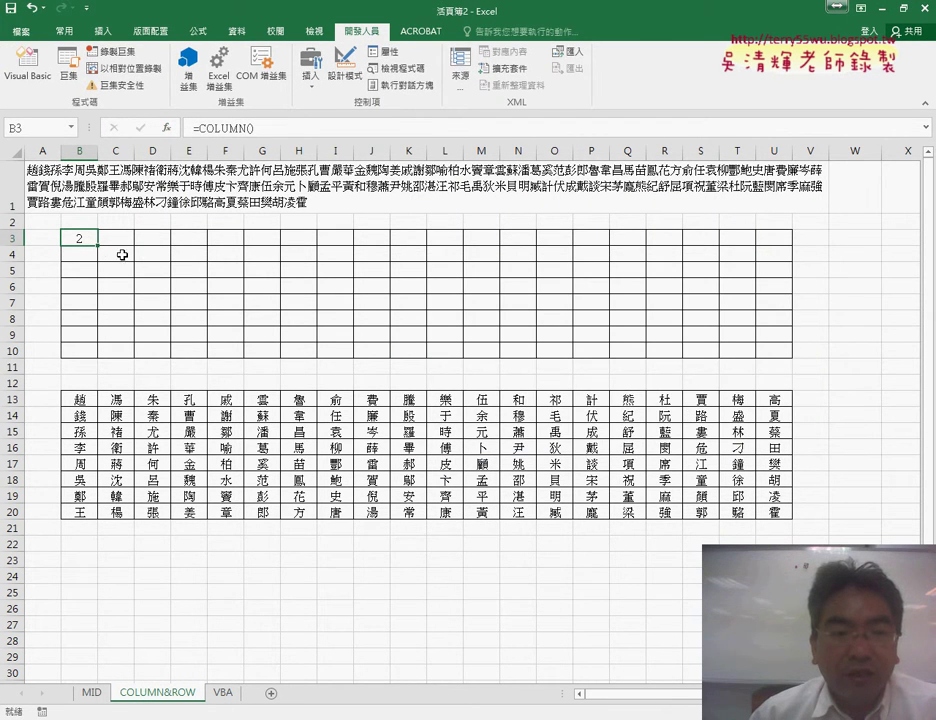
left_click(259, 129)
type("-1")
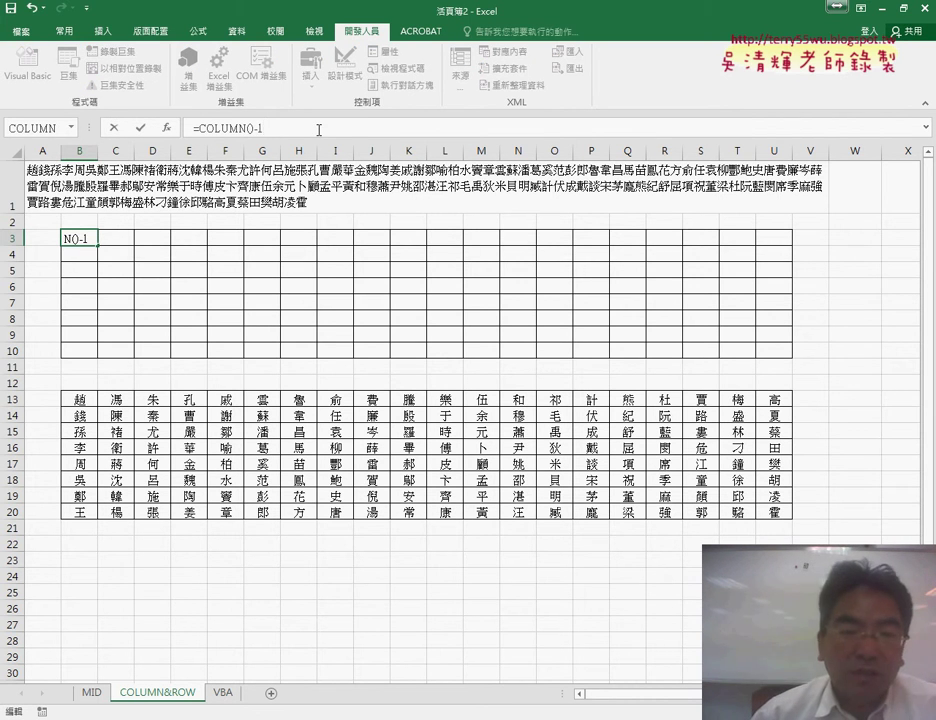
key("ctrl+Return")
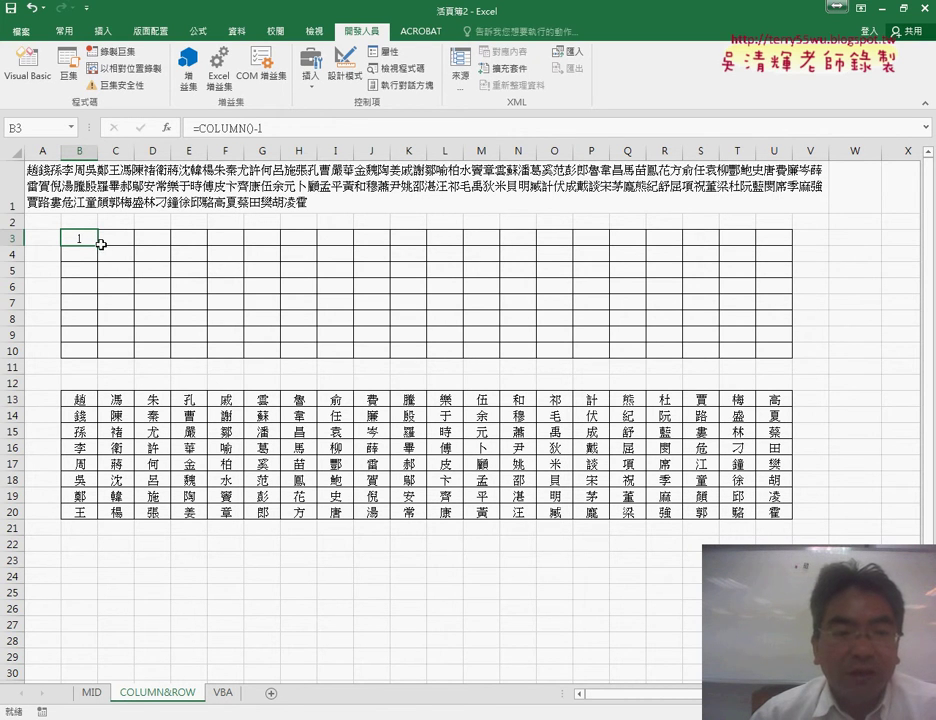
mouse_move(98, 246)
left_mouse_down()
mouse_move(780, 246)
mouse_move(785, 353)
left_mouse_up()
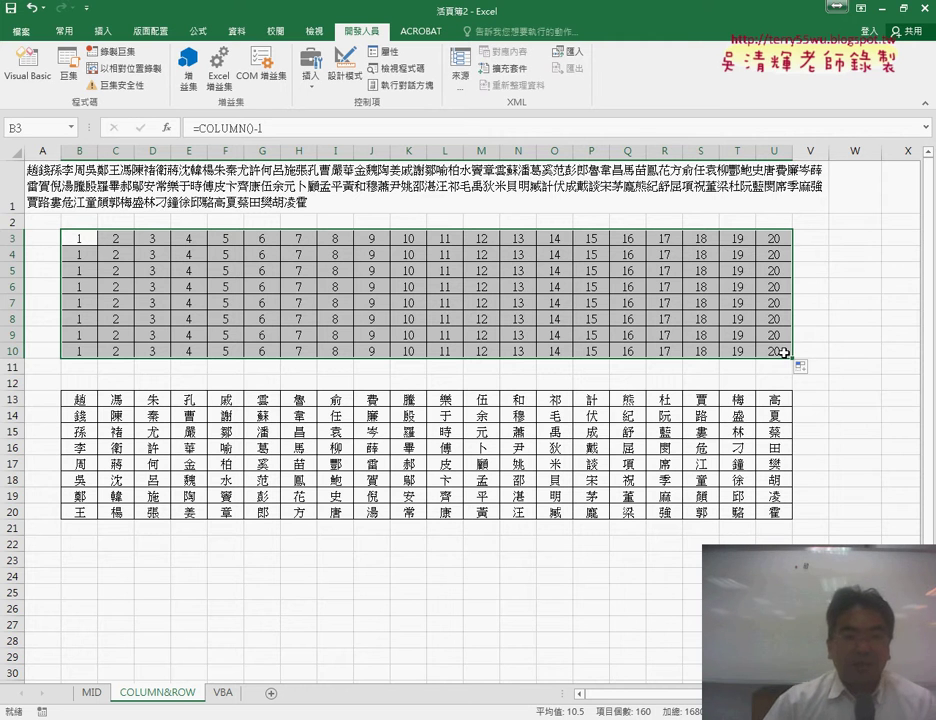
- Append +ROW() to B3's formula, making it =COLUMN()-1+ROW()
left_click(82, 246)
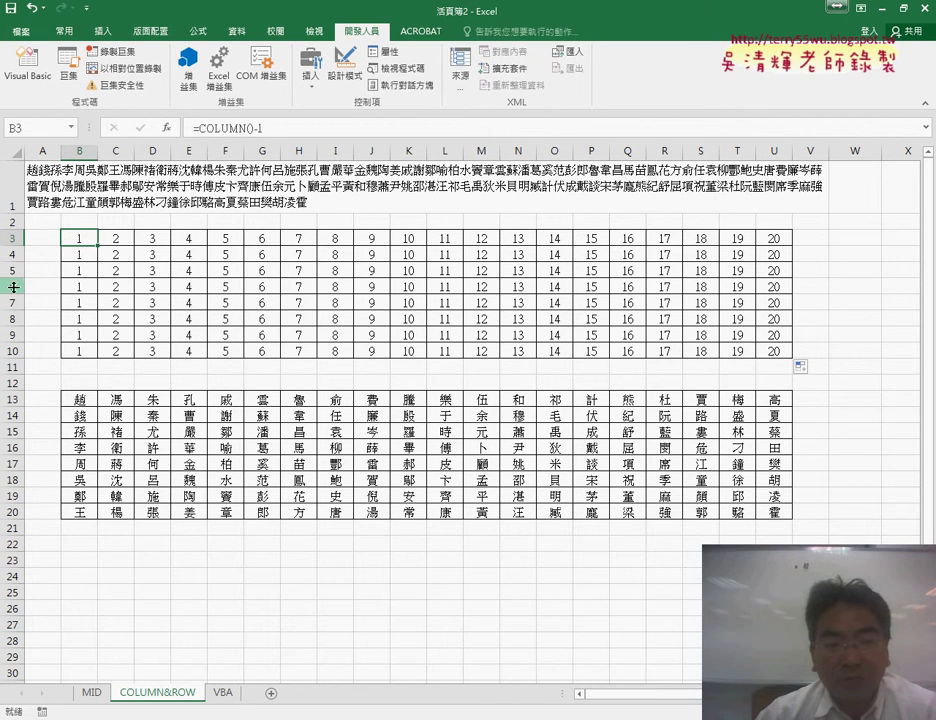
left_click(303, 125)
type("+")
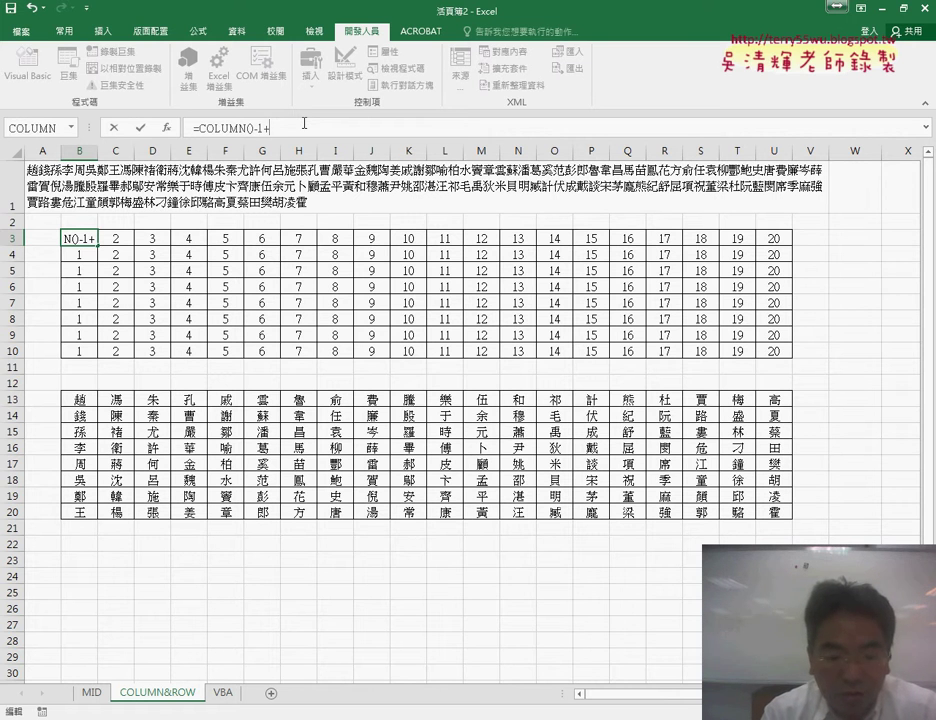
type("ro")
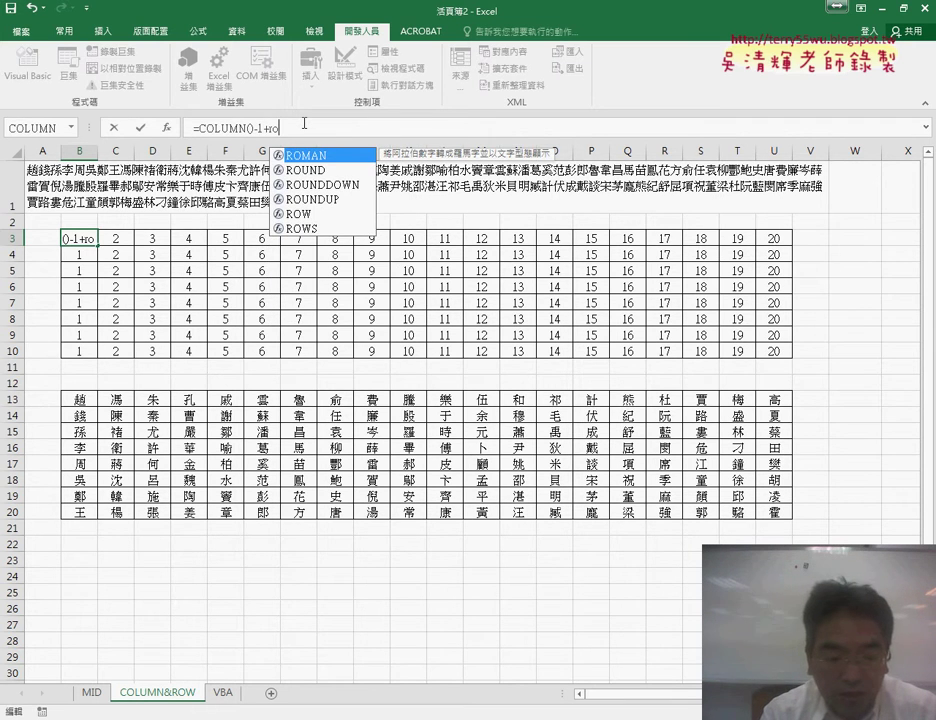
type("w")
key("BackSpace")
key("BackSpace")
key("BackSpace")
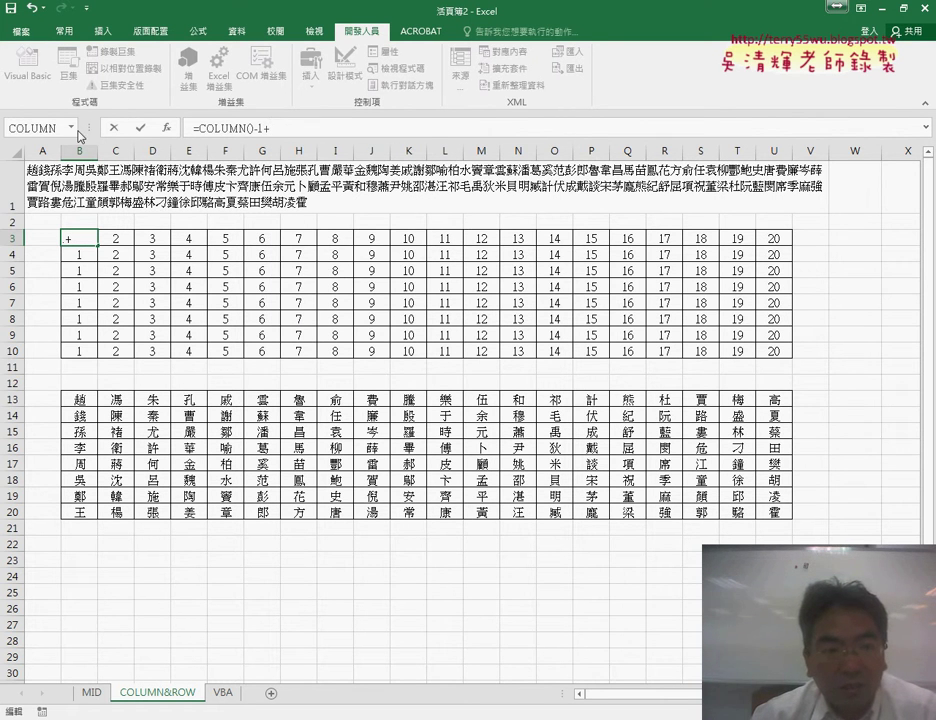
left_click(72, 128)
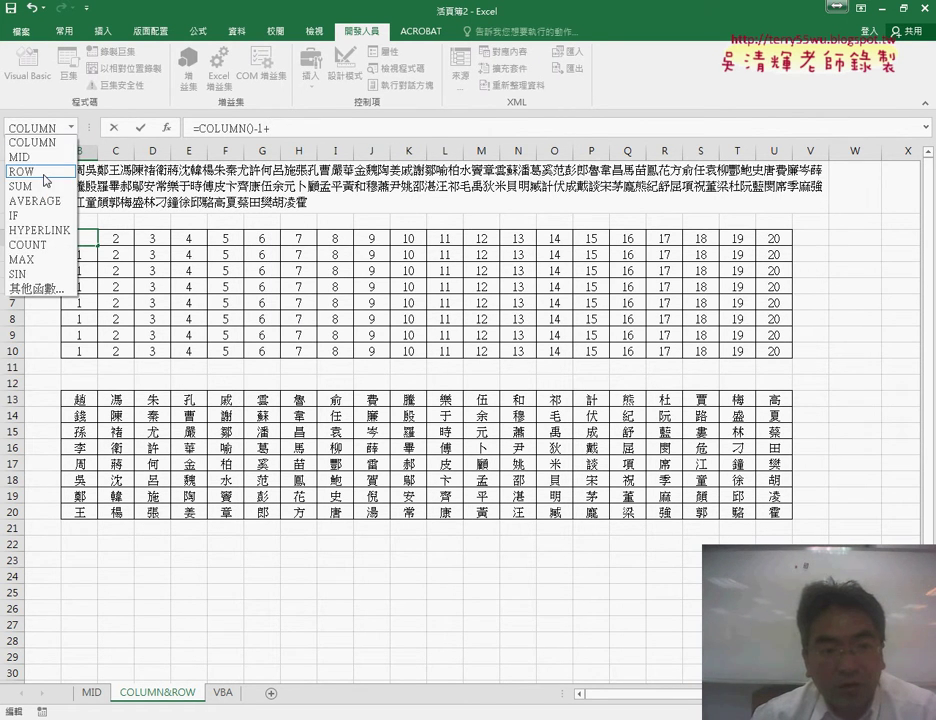
left_click(44, 172)
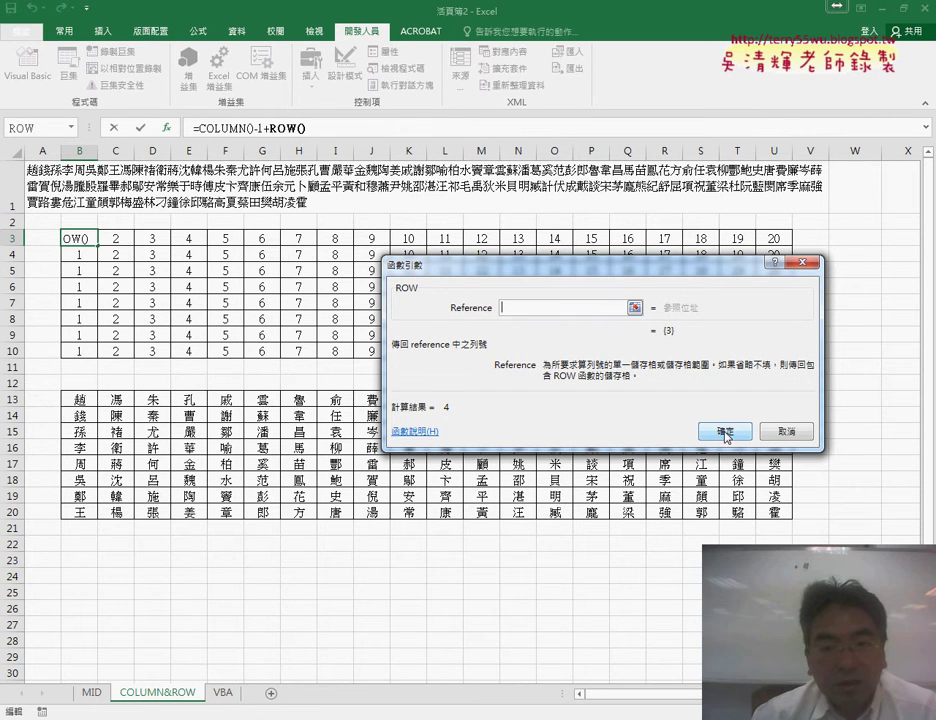
left_click(727, 435)
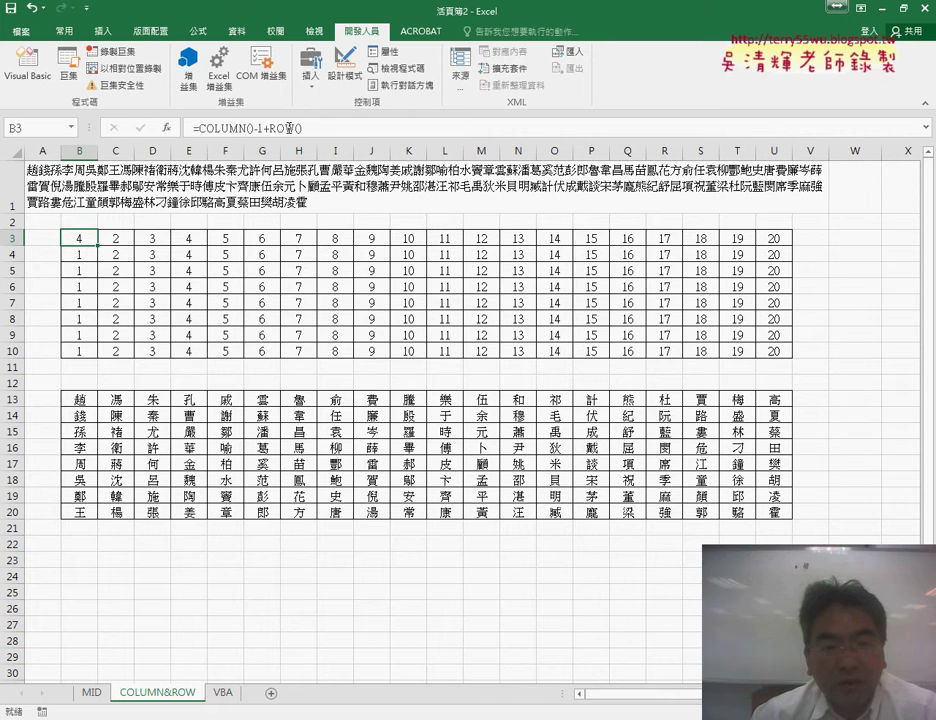
- Change B3 to =COLUMN()-1+(ROW()-3)*20 and fill it over B3:U10
left_click_drag(270, 127, 302, 128)
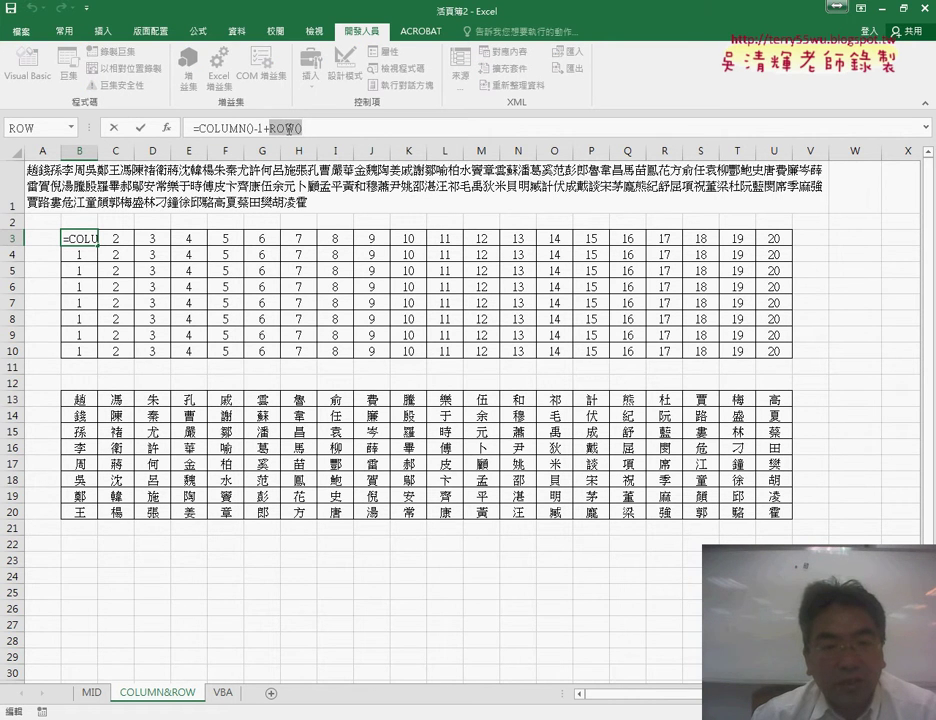
left_click(332, 131)
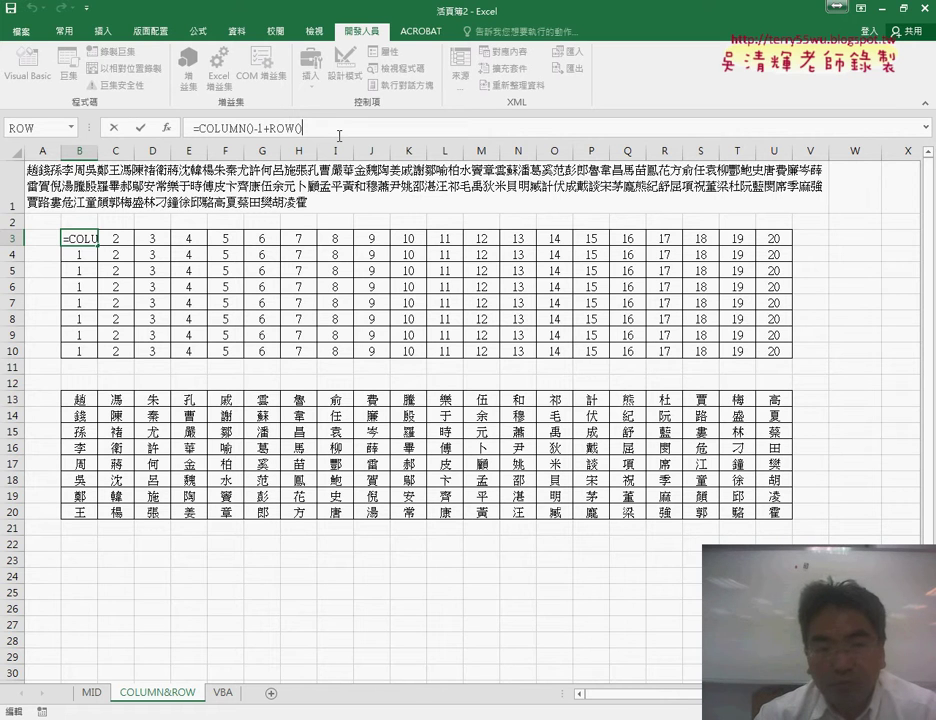
type("-")
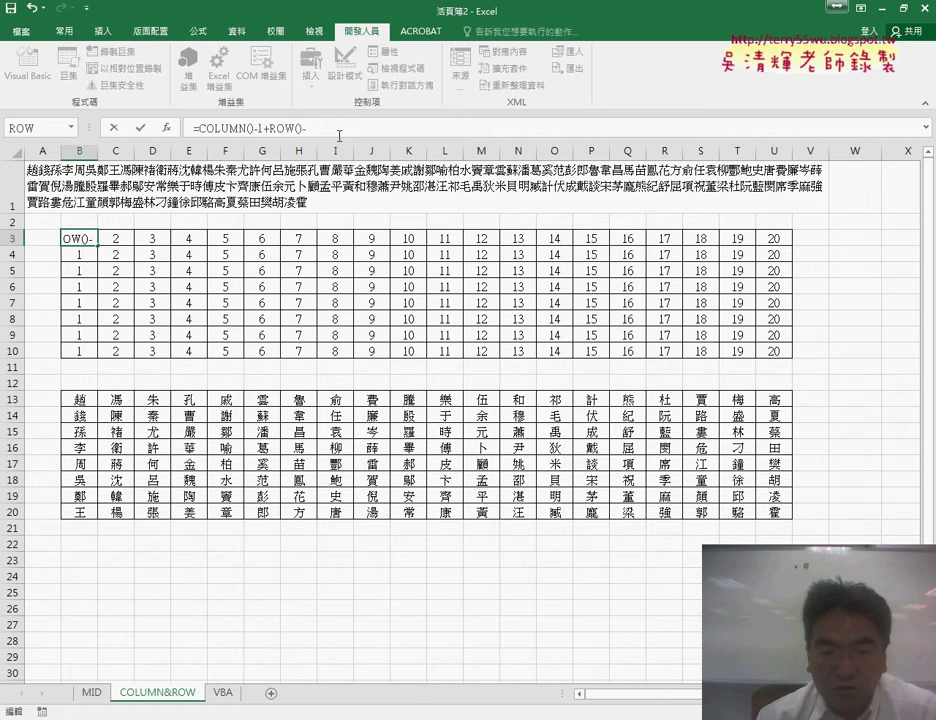
type("3")
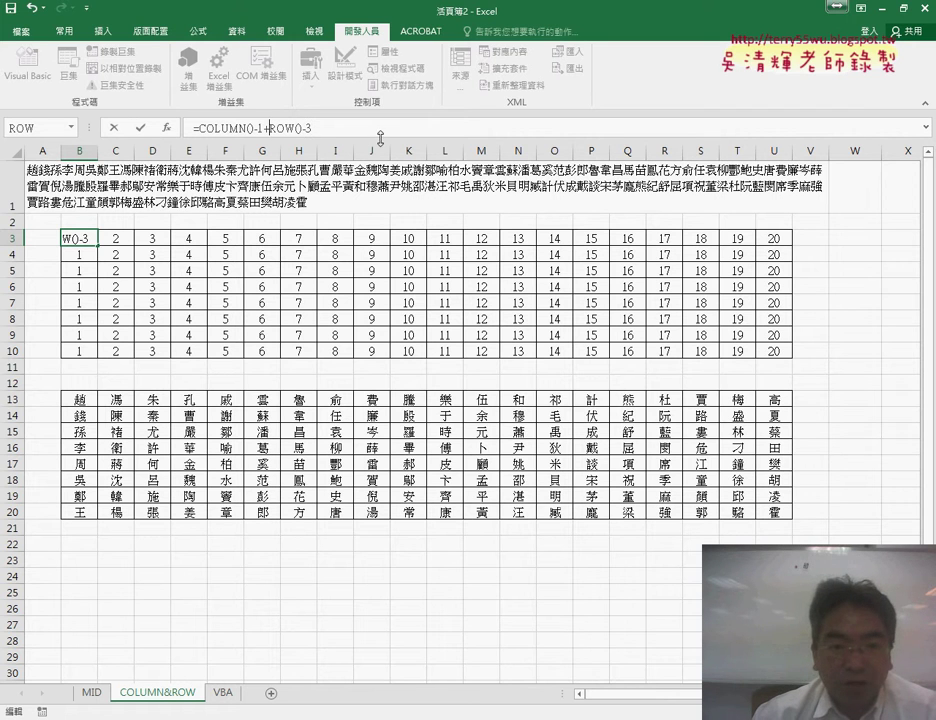
left_click(247, 128)
type("(")
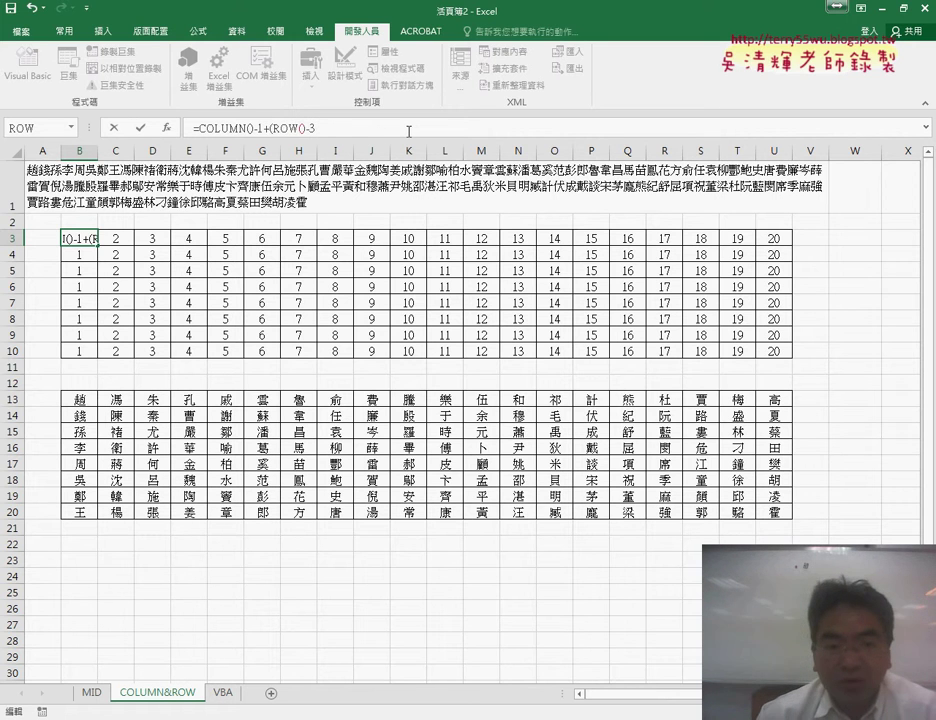
left_click(349, 128)
type(")")
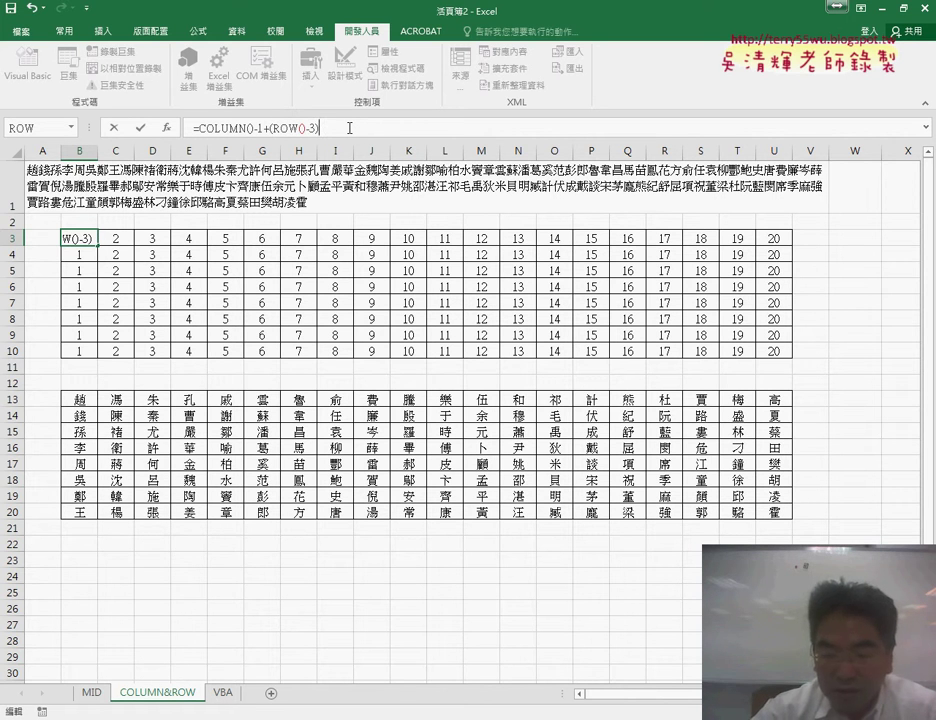
type("*")
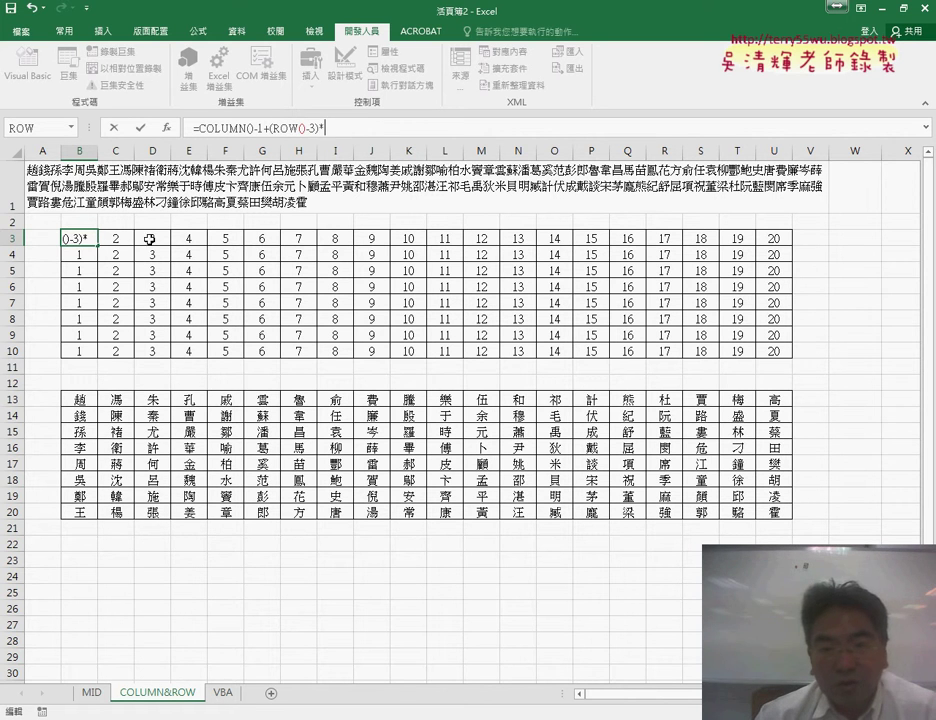
type("20")
left_click(140, 128)
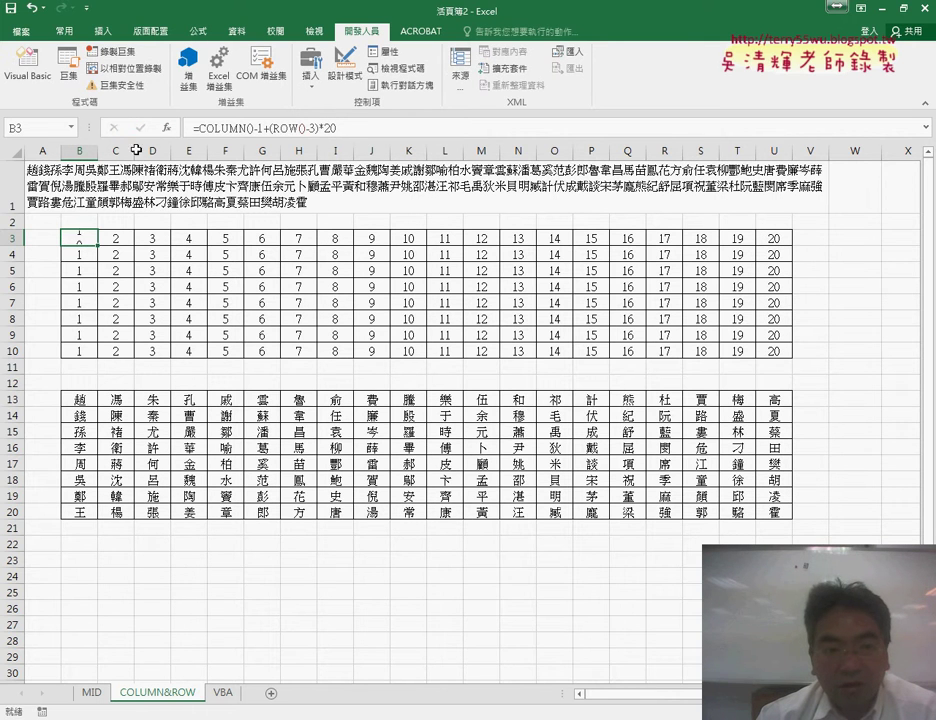
mouse_move(99, 246)
left_mouse_down()
mouse_move(785, 252)
mouse_move(792, 360)
left_mouse_up()
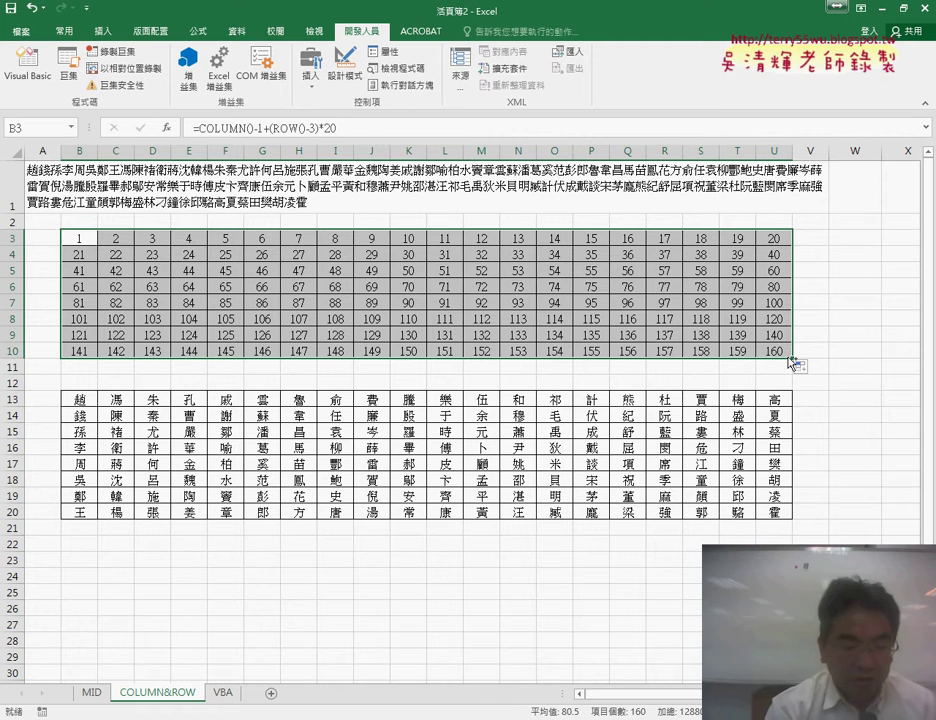
- Annotate the formula, column B and row 3 to explain COLUMN() and ROW(), then select the grid
left_click_drag(200, 138, 242, 136)
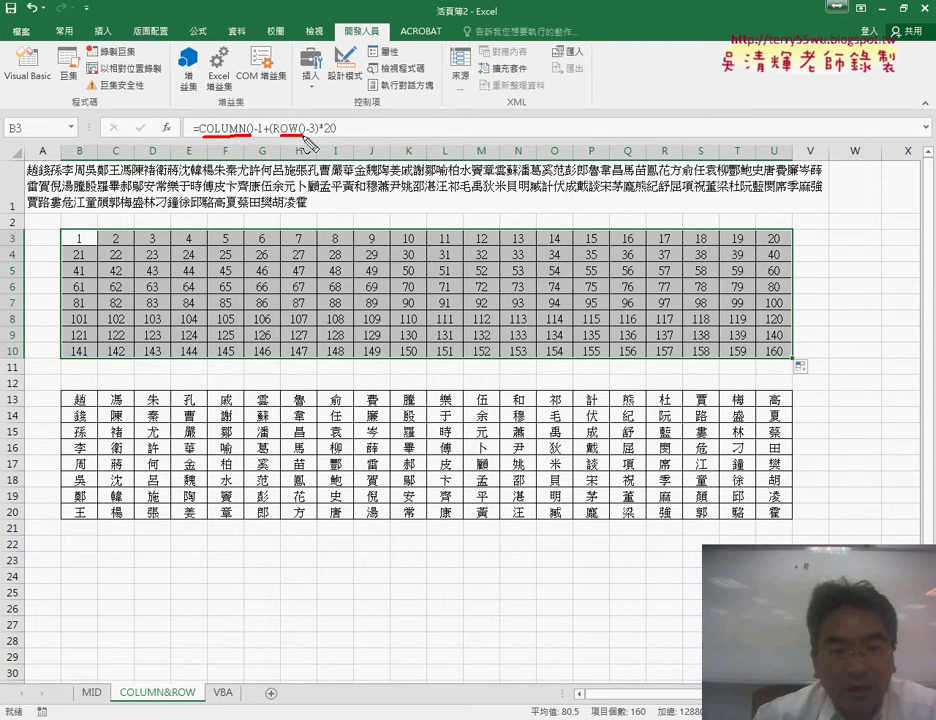
left_click_drag(73, 152, 90, 152)
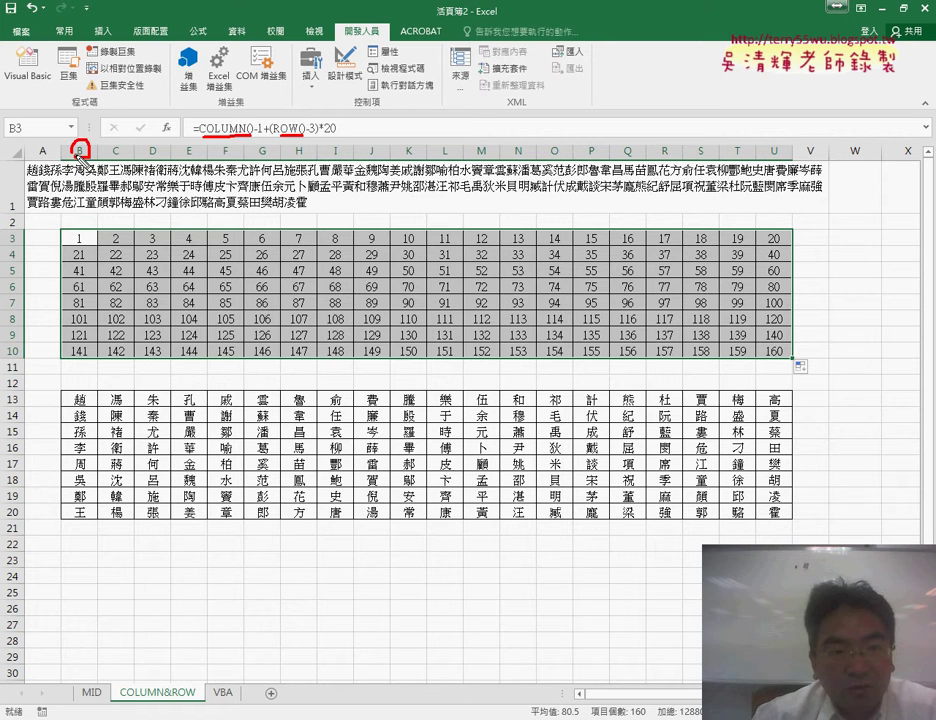
left_click_drag(84, 100, 101, 116)
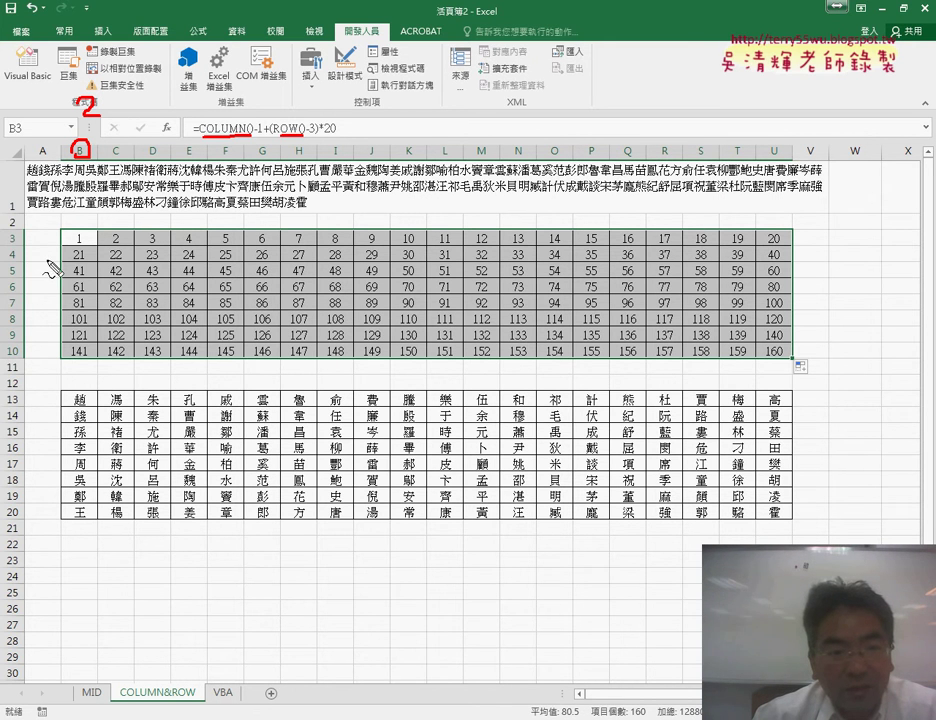
left_click_drag(10, 247, 9, 238)
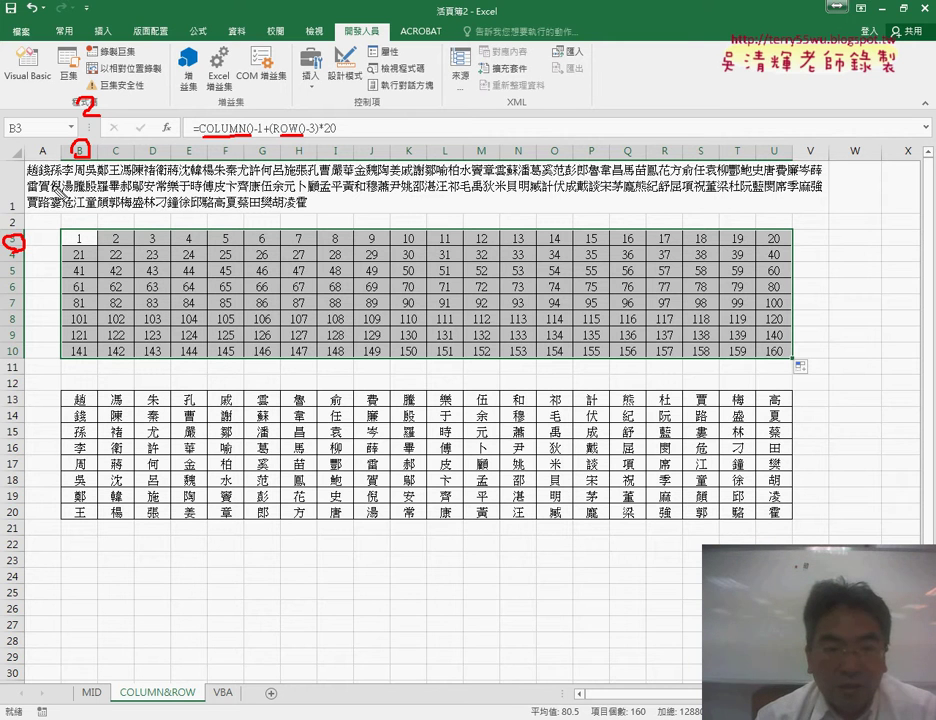
key("Escape")
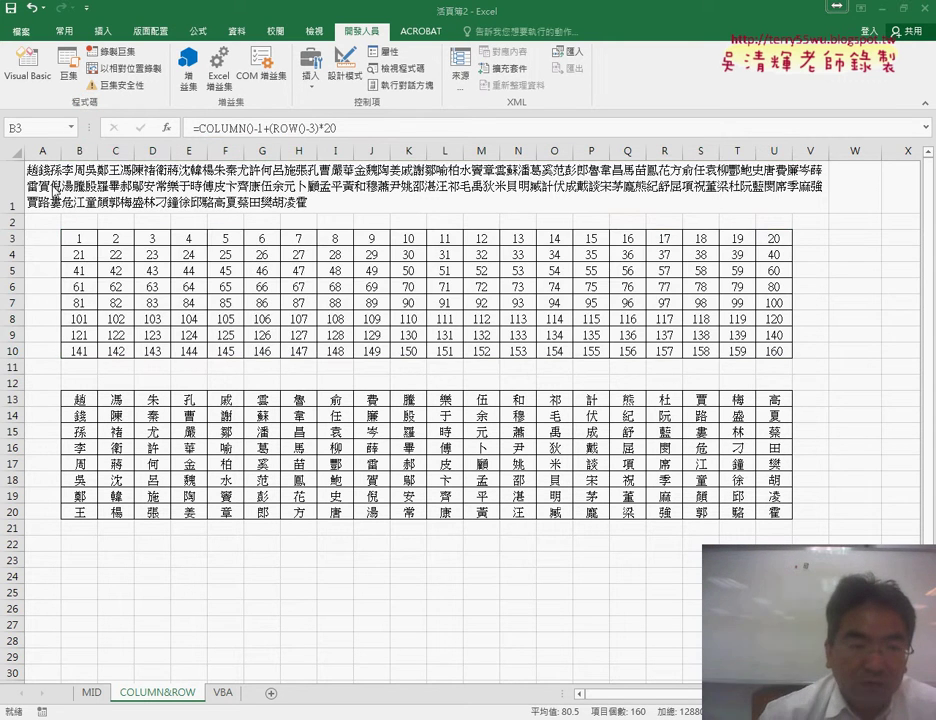
key("ctrl+a")
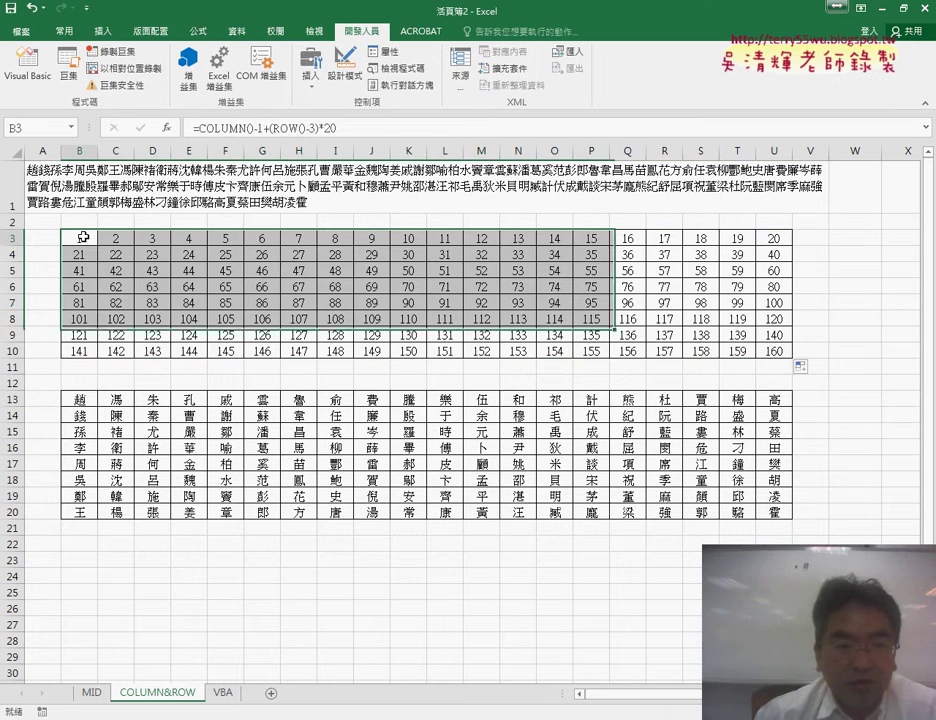
- Cut the position expression from B3 and start a MID formula with Text $A$1
left_click_drag(201, 128, 340, 128)
right_click(316, 127)
left_click(340, 131)
left_click(167, 128)
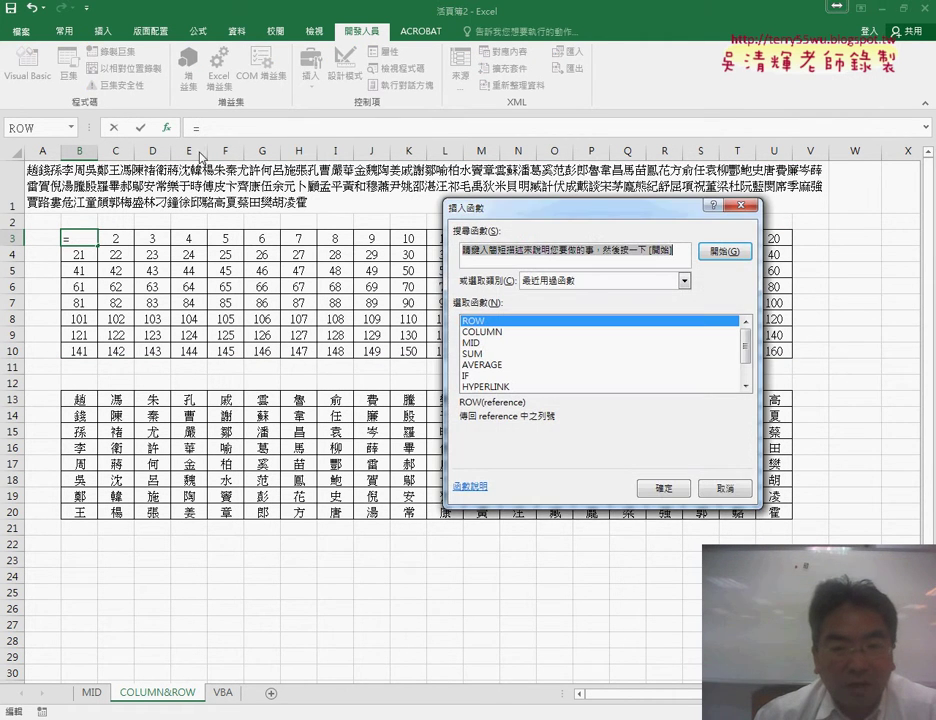
double_click(480, 349)
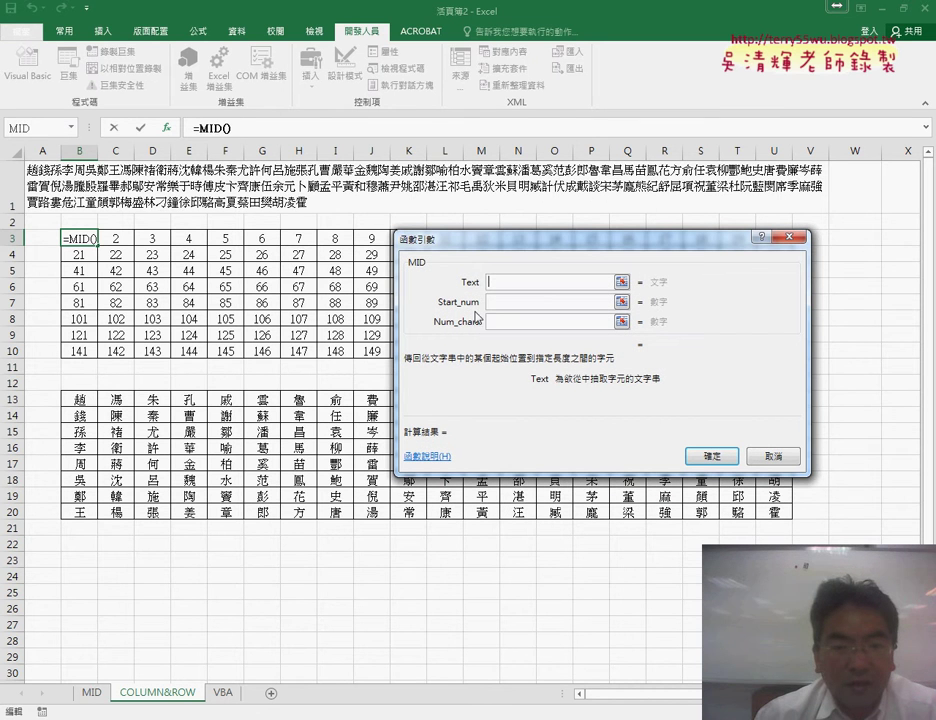
left_click(341, 191)
key("F4")
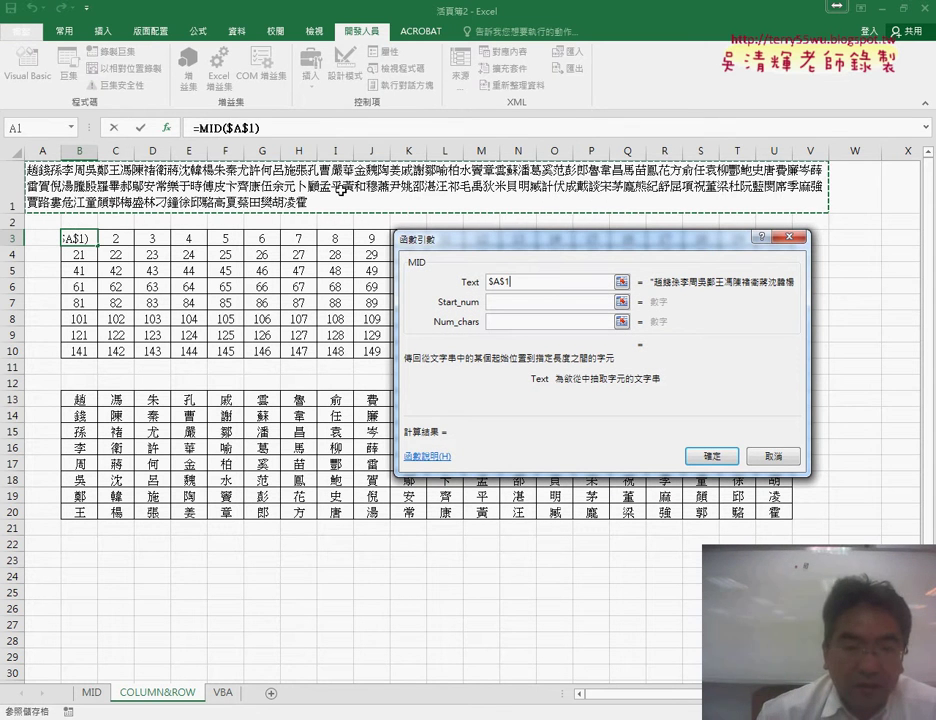
- Paste the expression as MID's Start_num, set Num_chars 1, and fill it across B3:U10
right_click(506, 305)
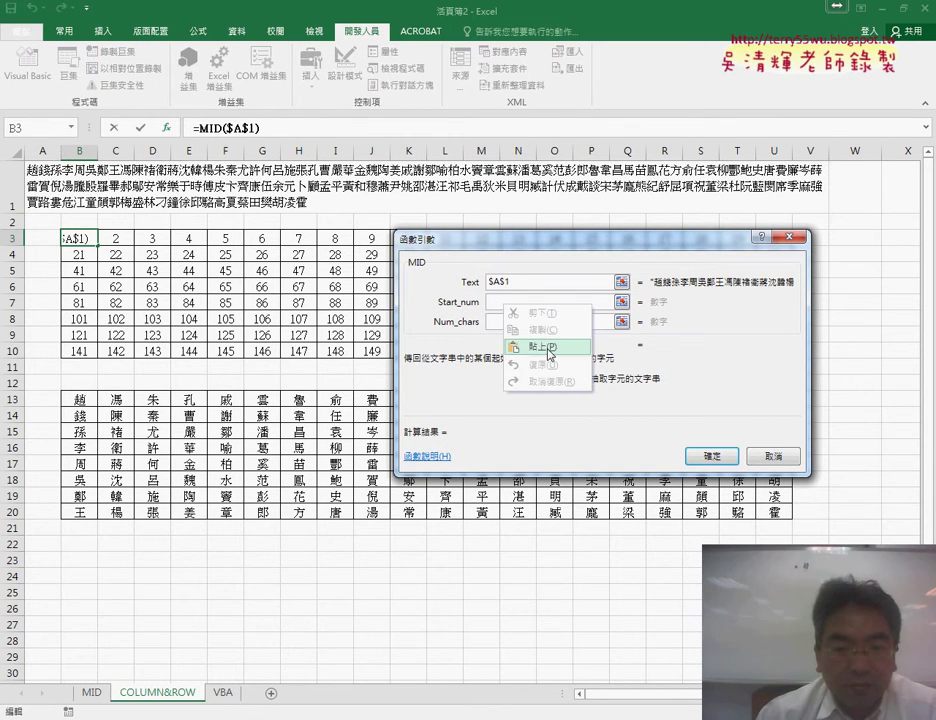
left_click(544, 346)
left_click(519, 321)
type("1")
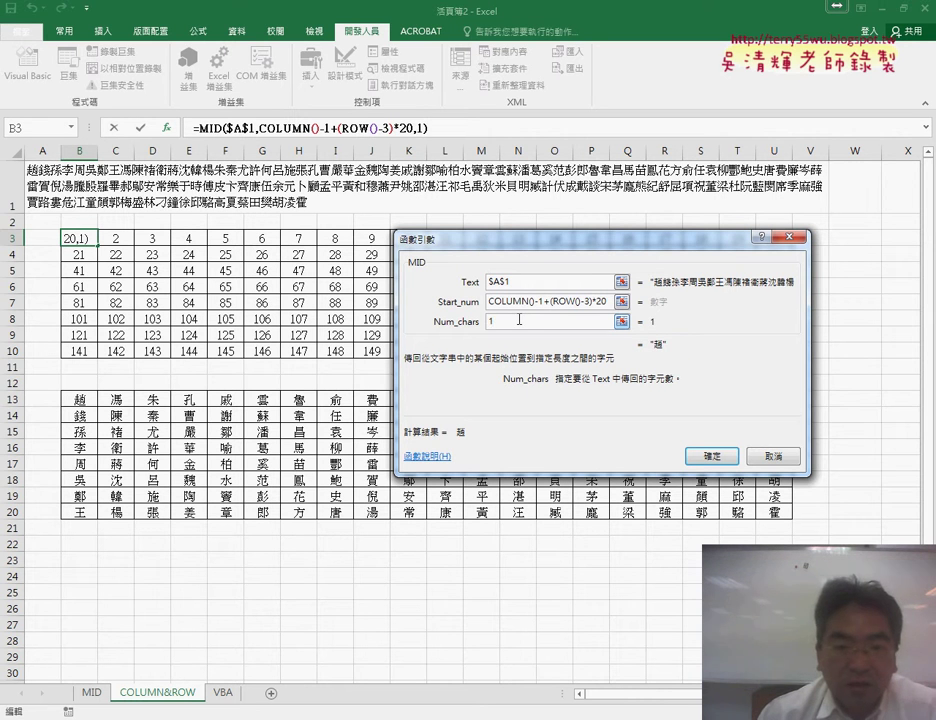
left_click(494, 301)
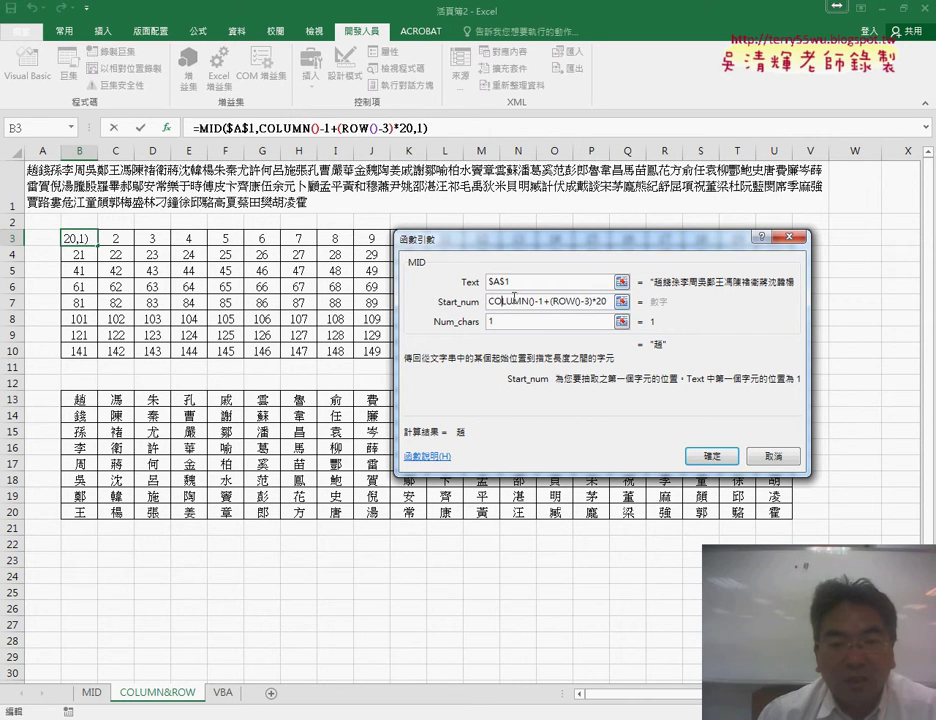
left_click(501, 283)
left_click(492, 321)
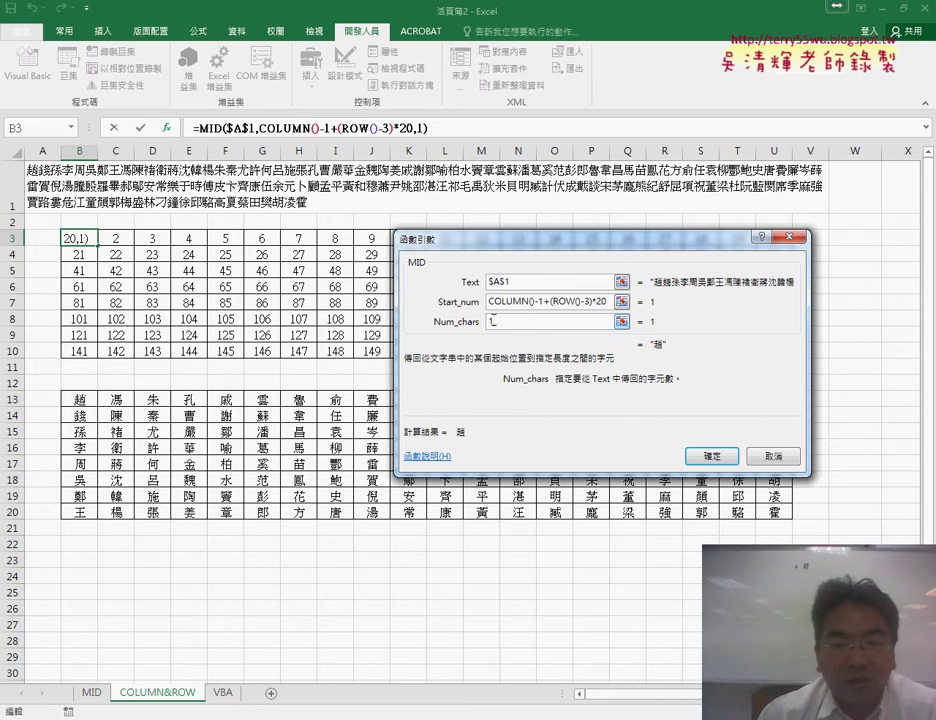
left_click(712, 456)
mouse_move(97, 246)
left_mouse_down()
mouse_move(792, 263)
mouse_move(792, 355)
left_mouse_up()
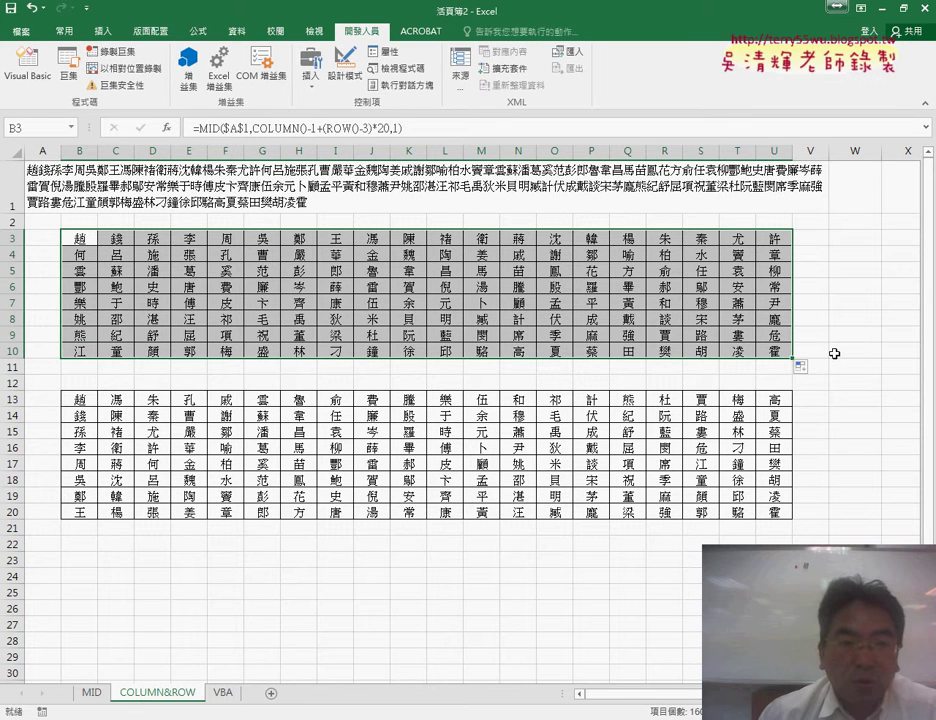
- Clear the lower grid B13:U20
left_click(85, 402)
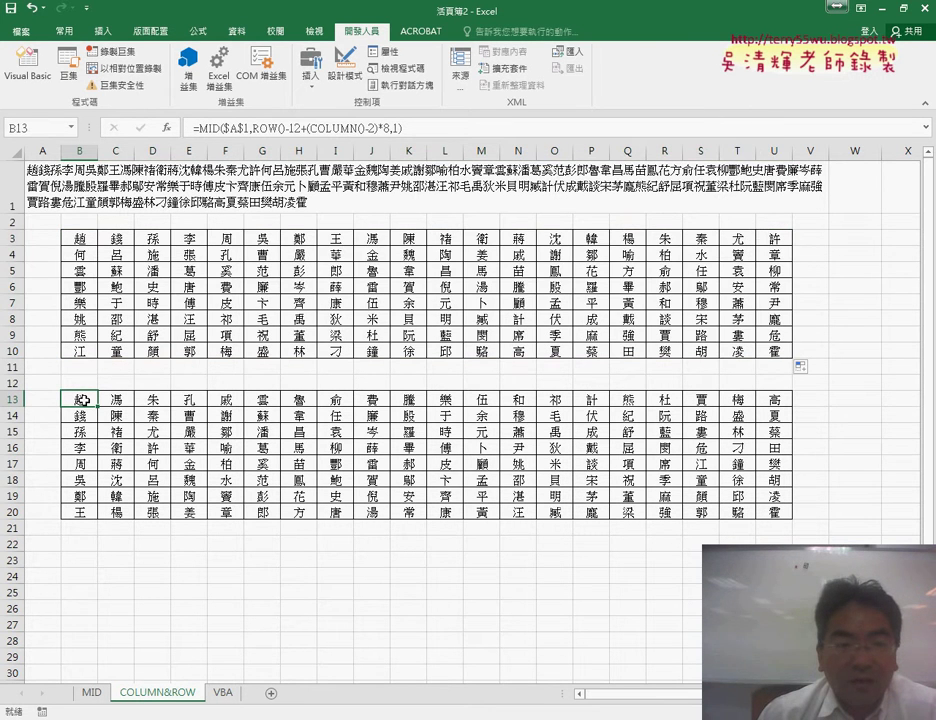
left_click_drag(85, 402, 774, 514)
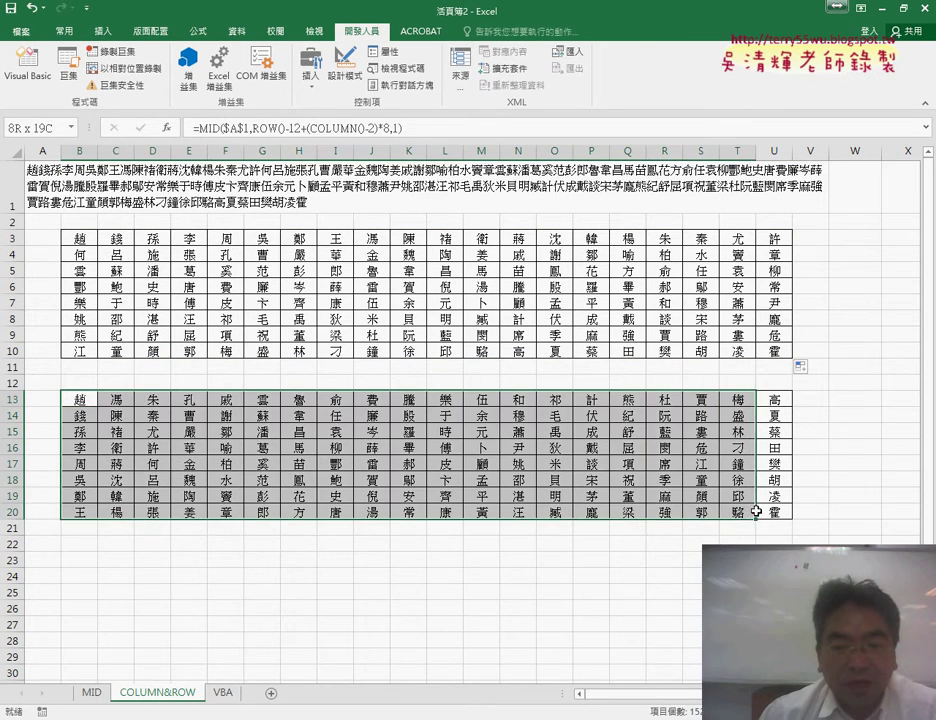
key("Delete")
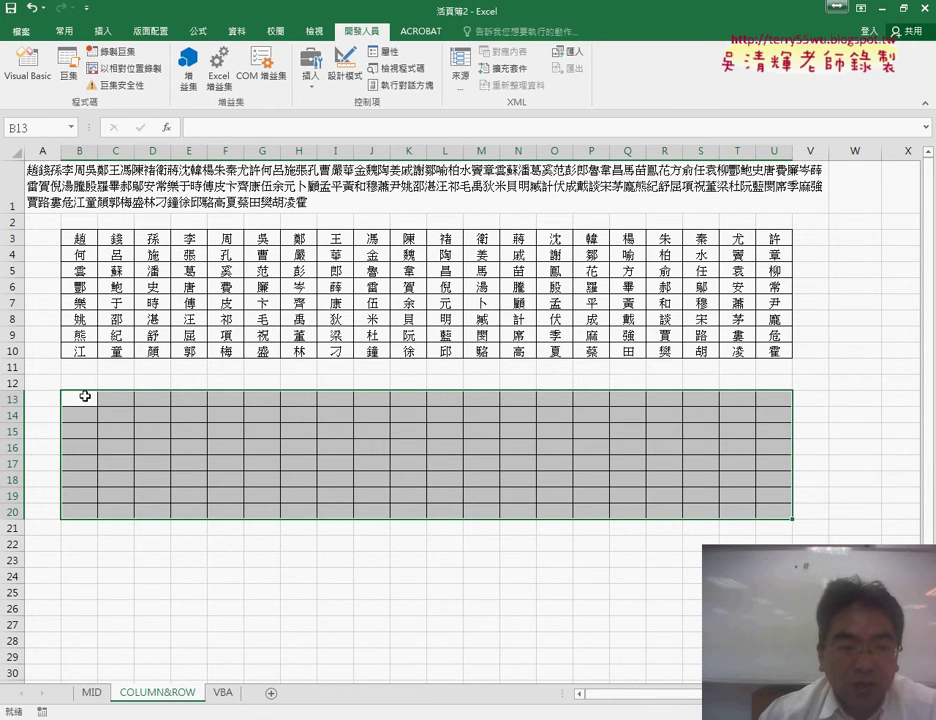
- Insert the ROW function into B13
left_click(84, 397)
left_click(170, 128)
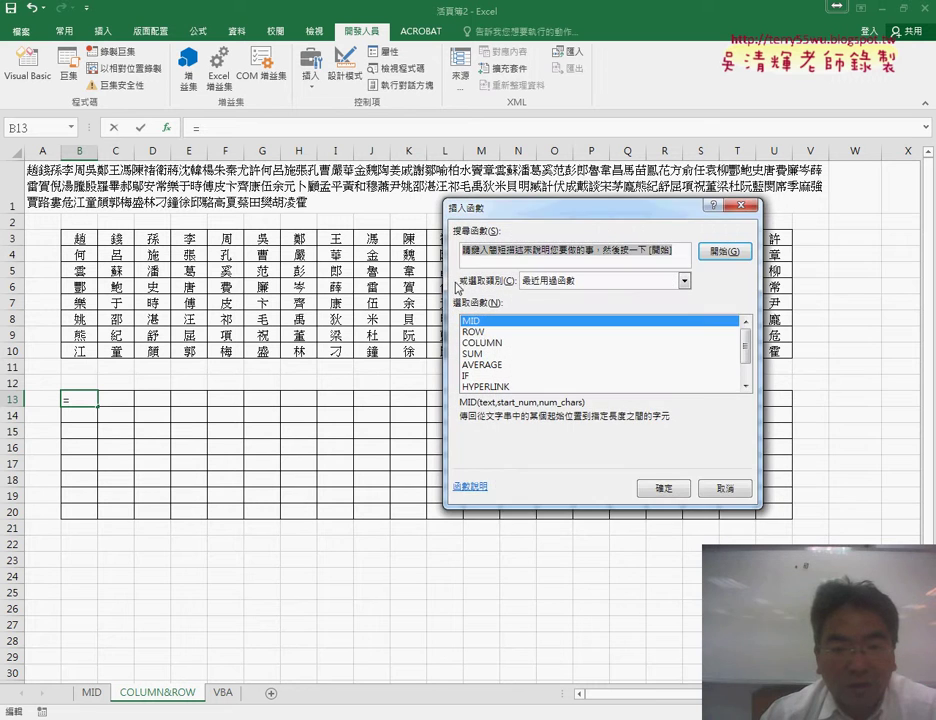
left_click(474, 333)
left_click(663, 488)
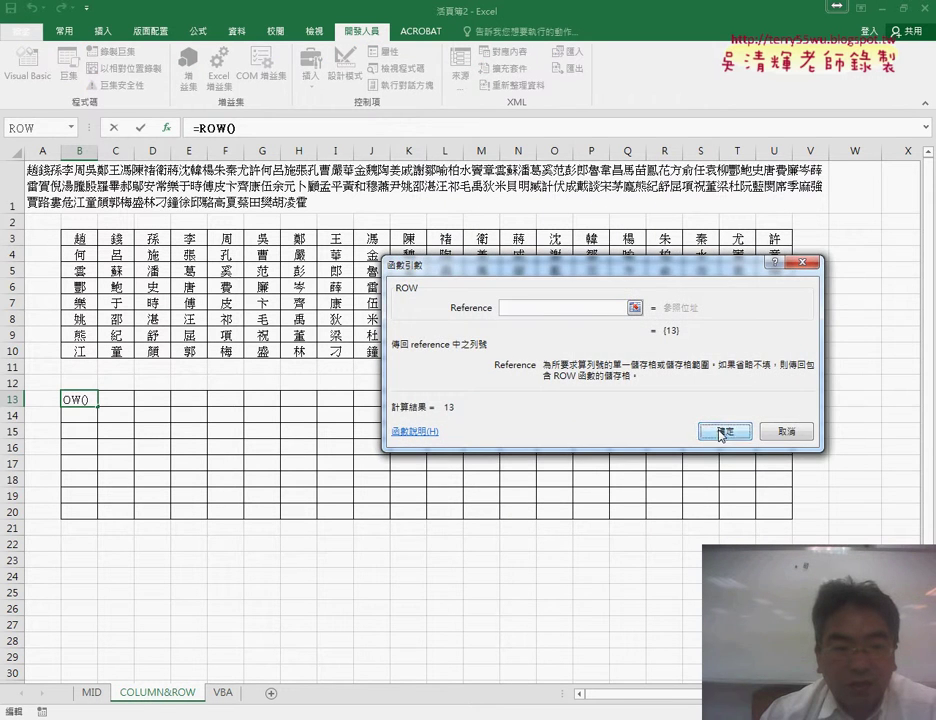
- Make B13 =ROW()-12 and fill it down to B20, then across to column U
left_click(718, 426)
left_click(260, 129)
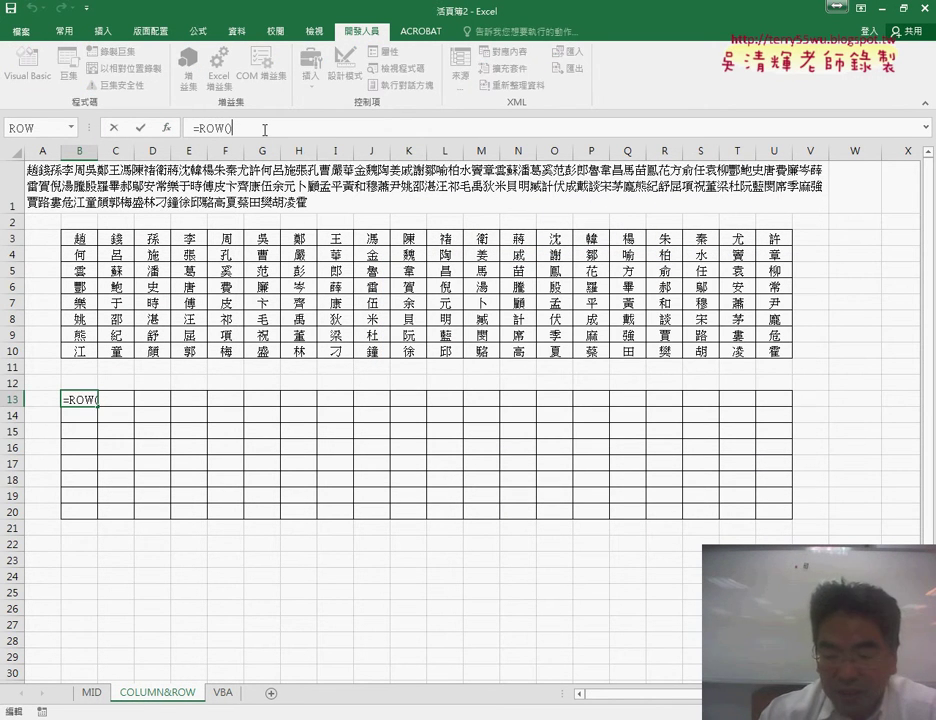
type("-12")
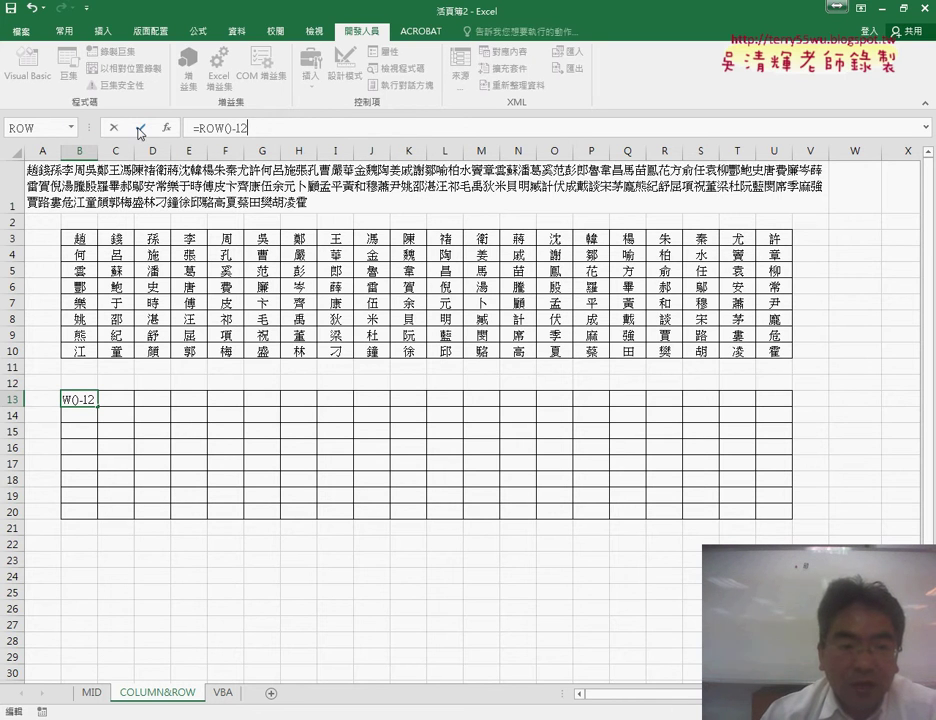
left_click(141, 129)
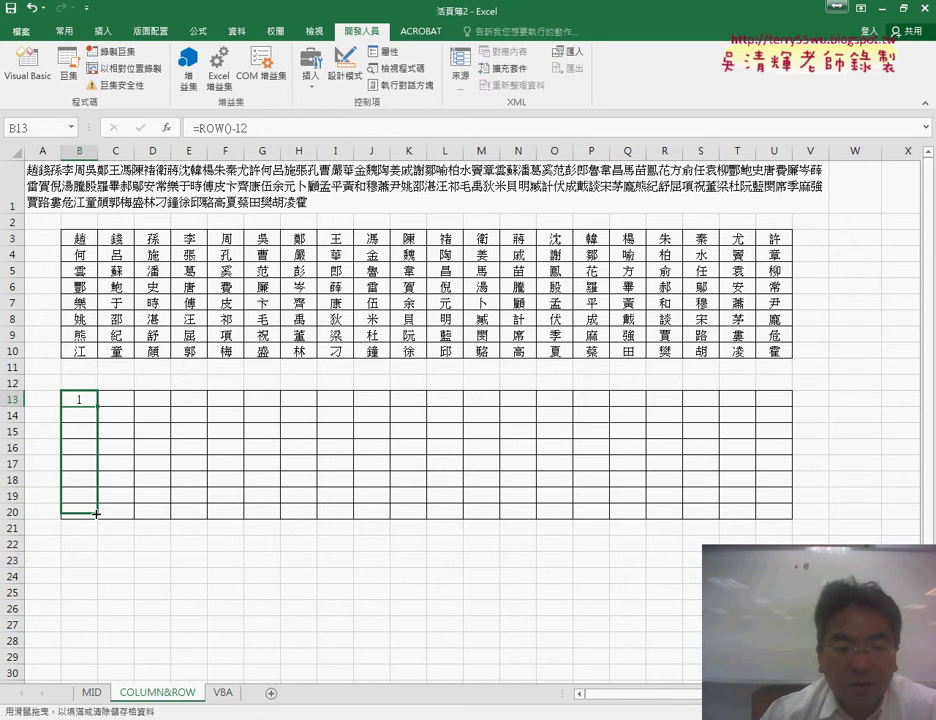
left_click_drag(100, 404, 97, 513)
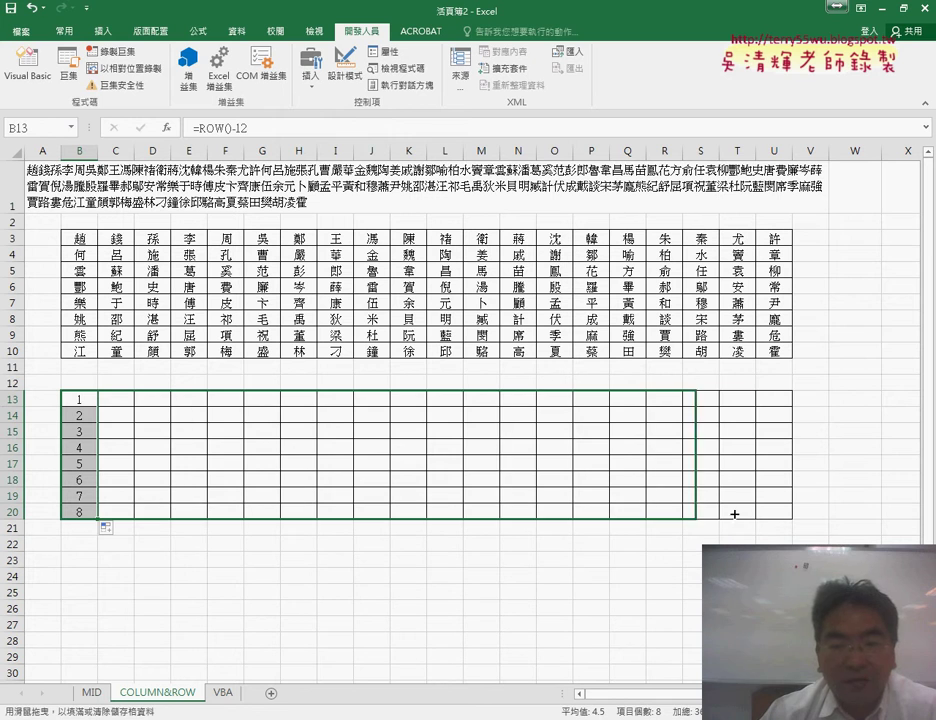
left_click_drag(100, 519, 775, 512)
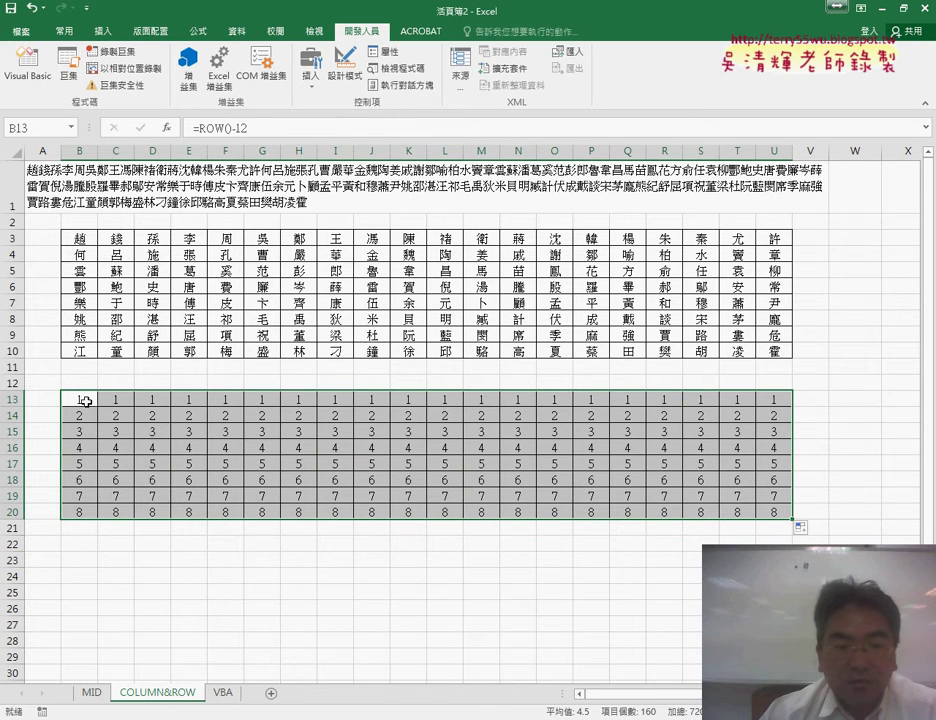
left_click(85, 400)
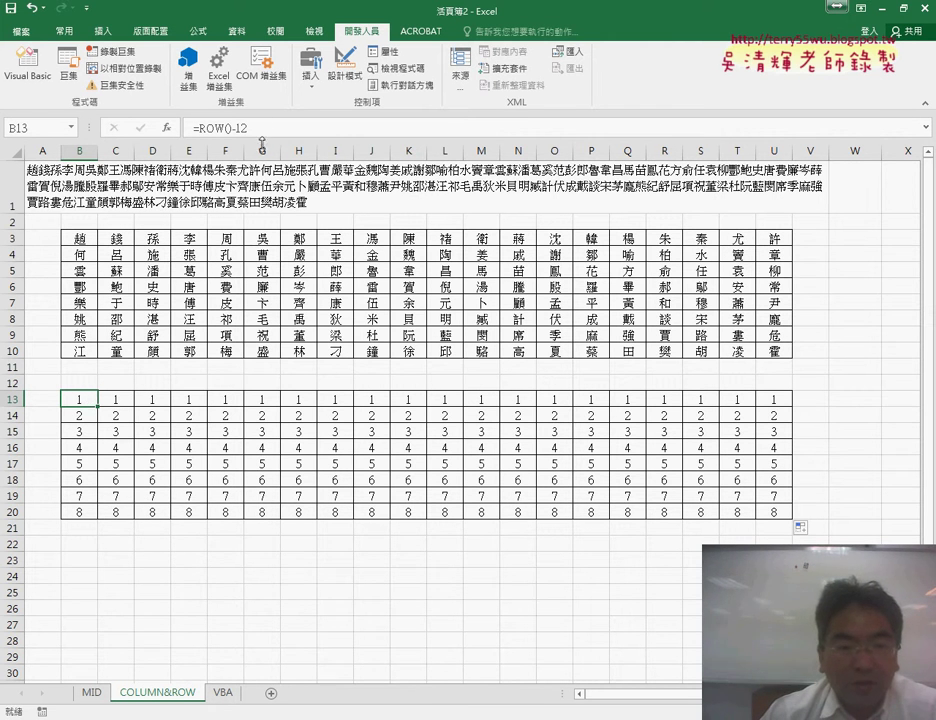
- Append +COLUMN() to B13's formula
left_click(262, 130)
type("+")
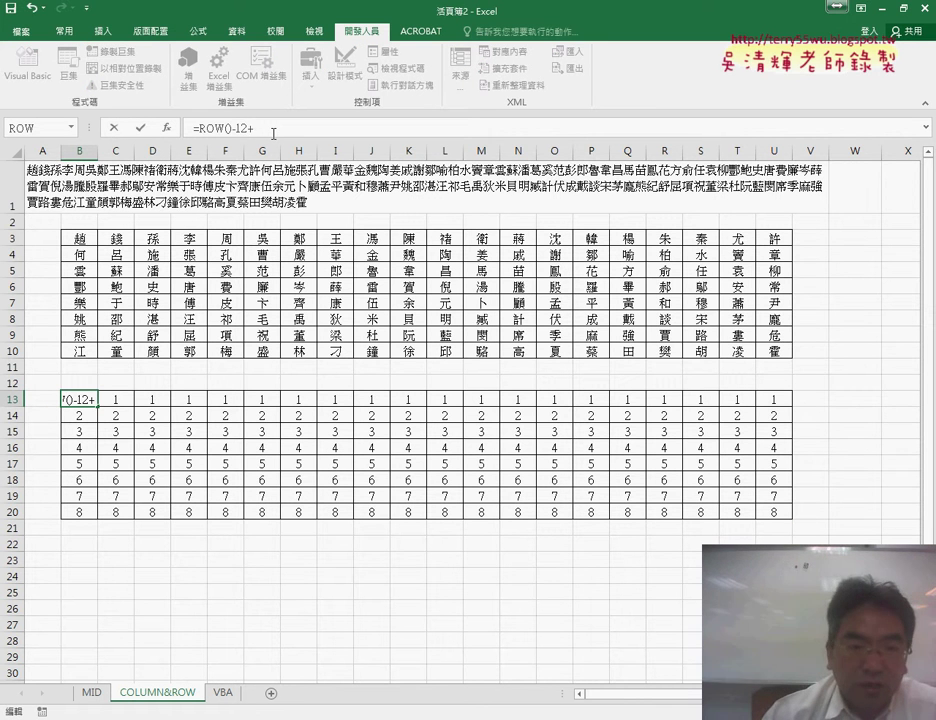
left_click(73, 127)
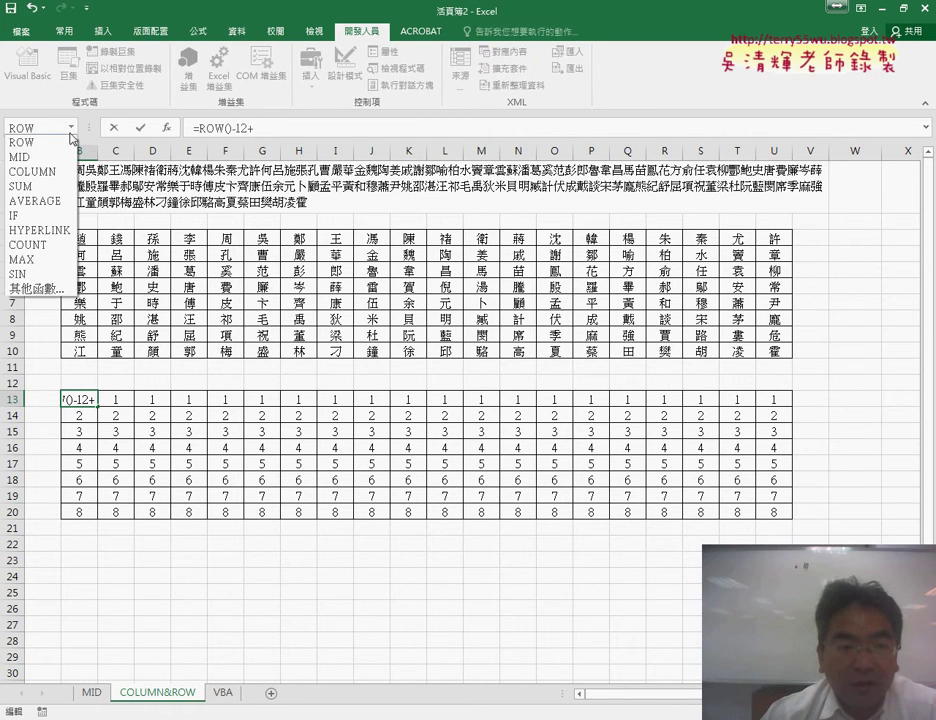
left_click(40, 169)
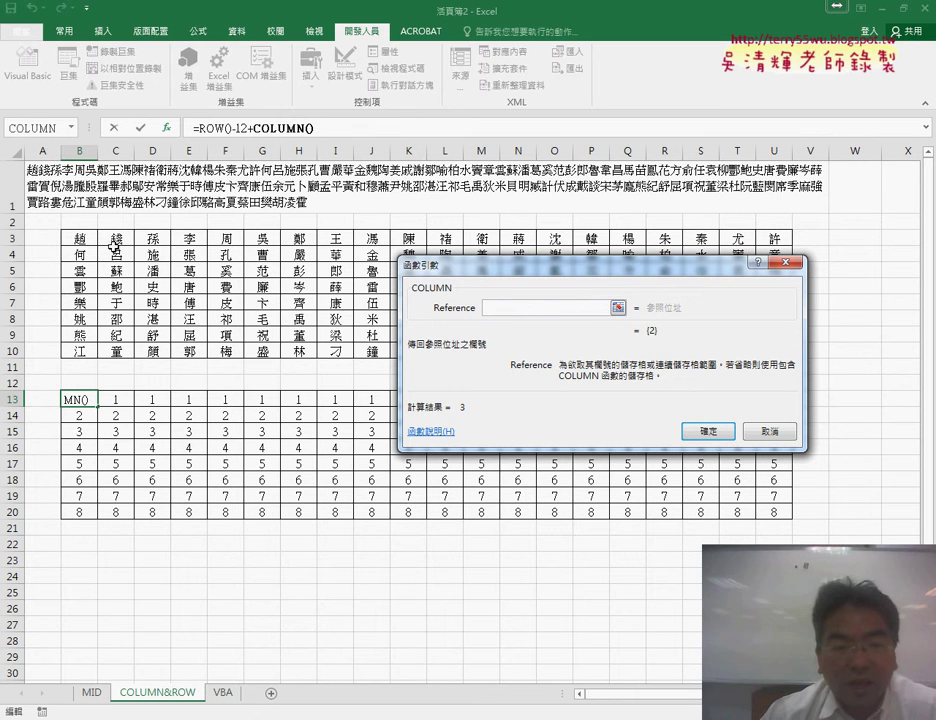
left_click(707, 431)
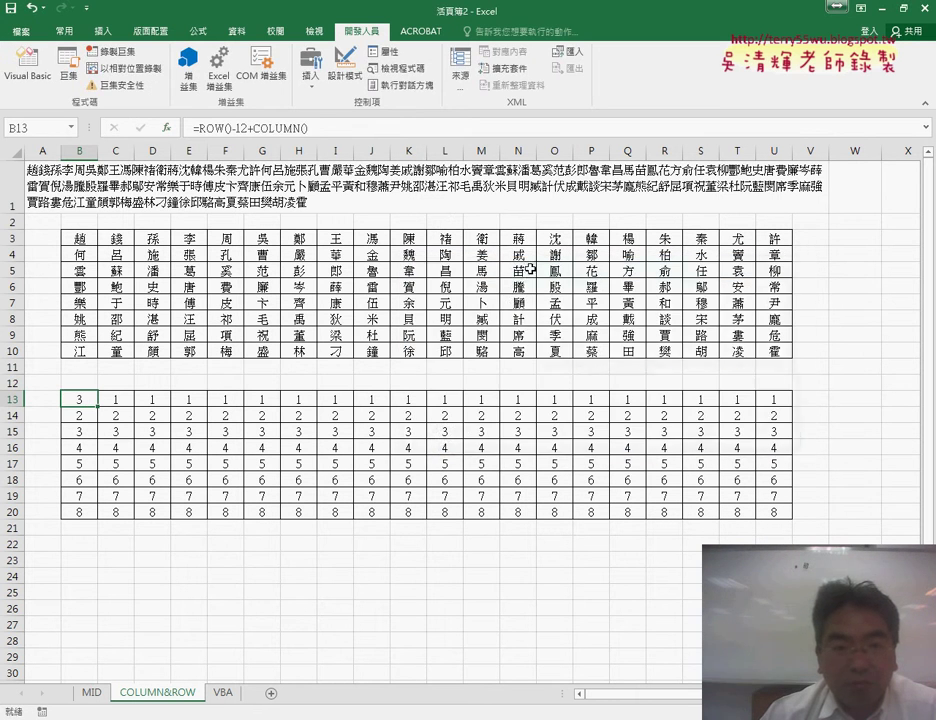
- Complete B13 as =ROW()-12+(COLUMN()-2)*8 and fill it across B13:U20
left_click(359, 137)
type("-2")
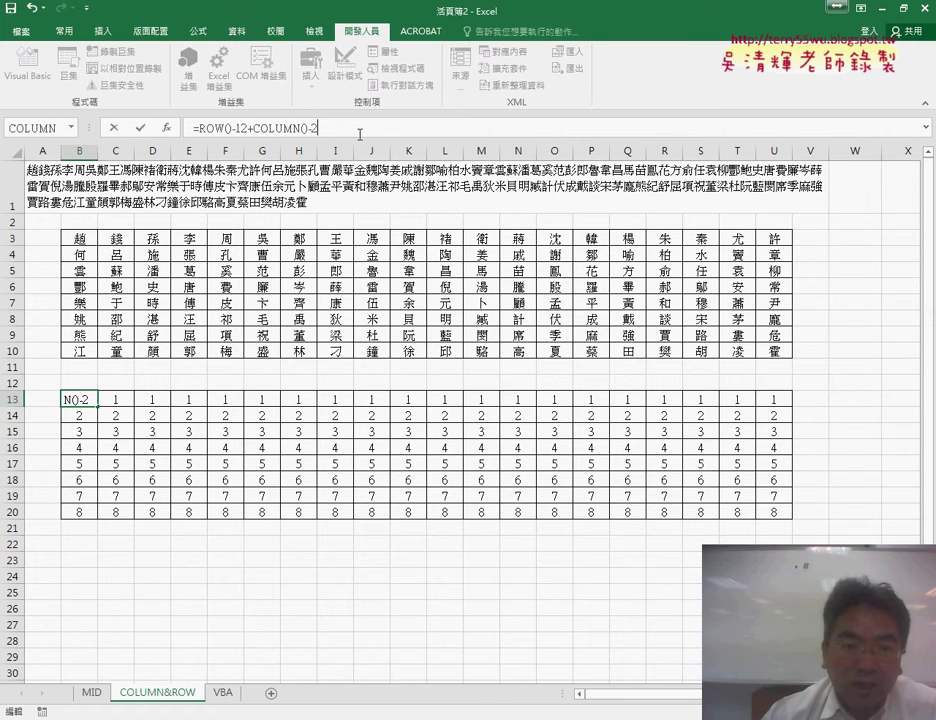
left_click(252, 127)
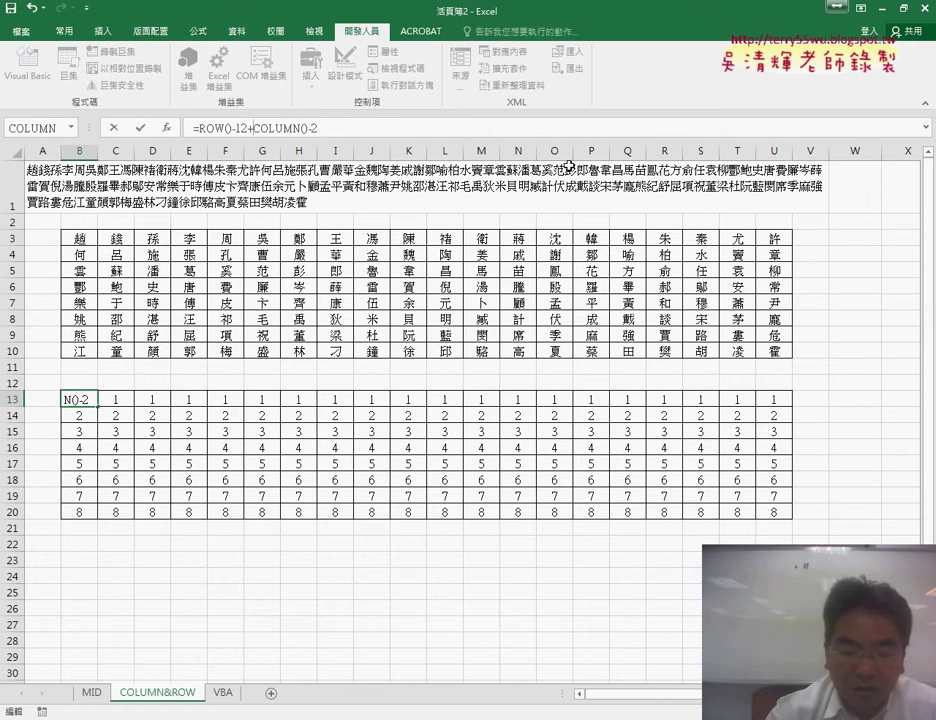
type("(")
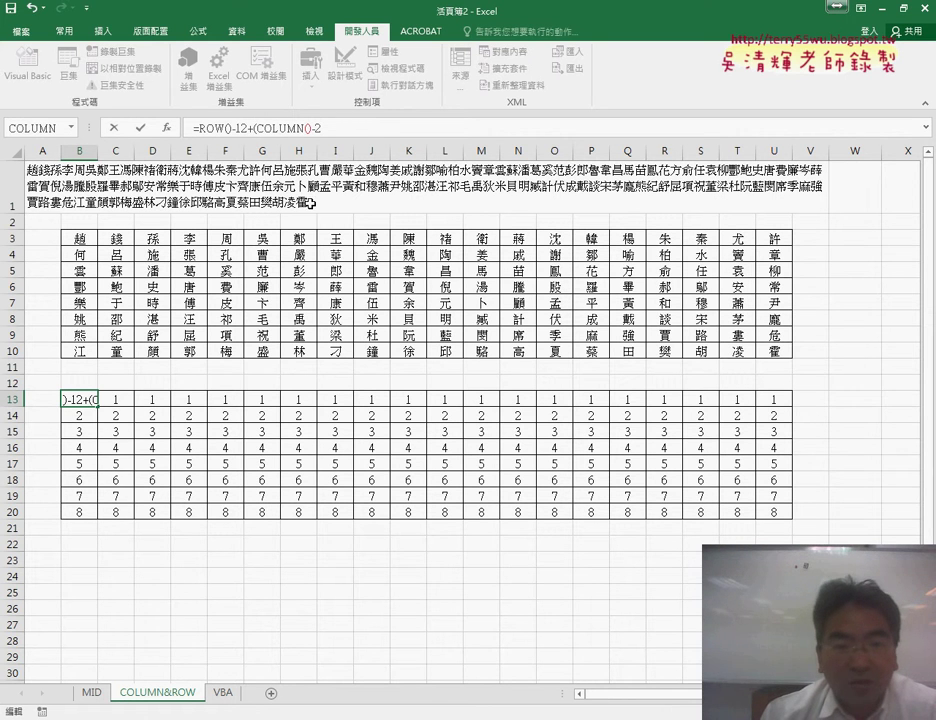
left_click(350, 127)
type(")")
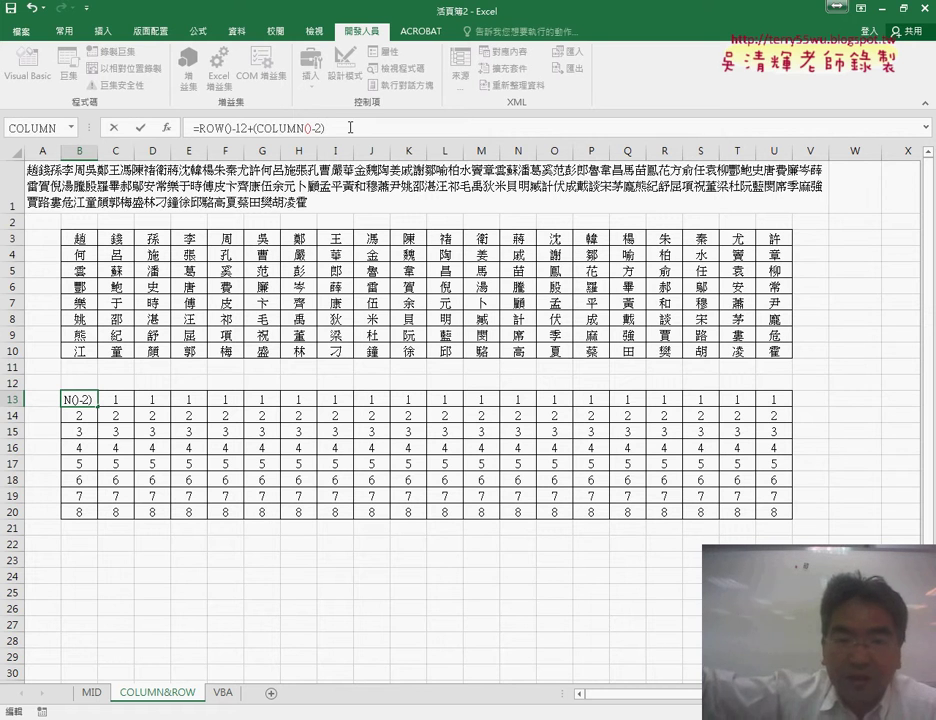
type("*8")
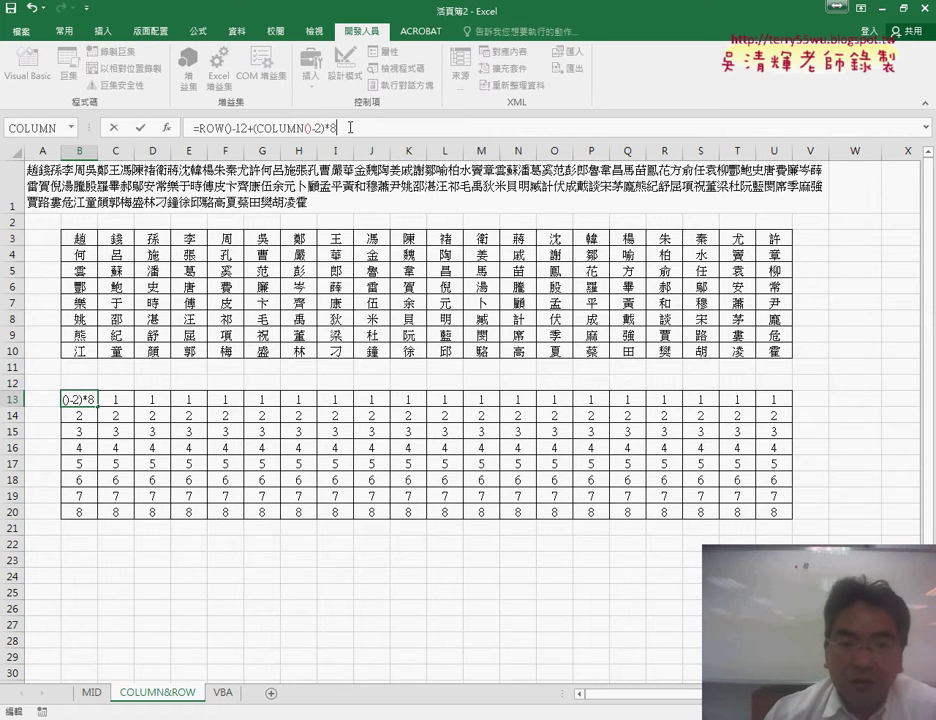
left_click(140, 128)
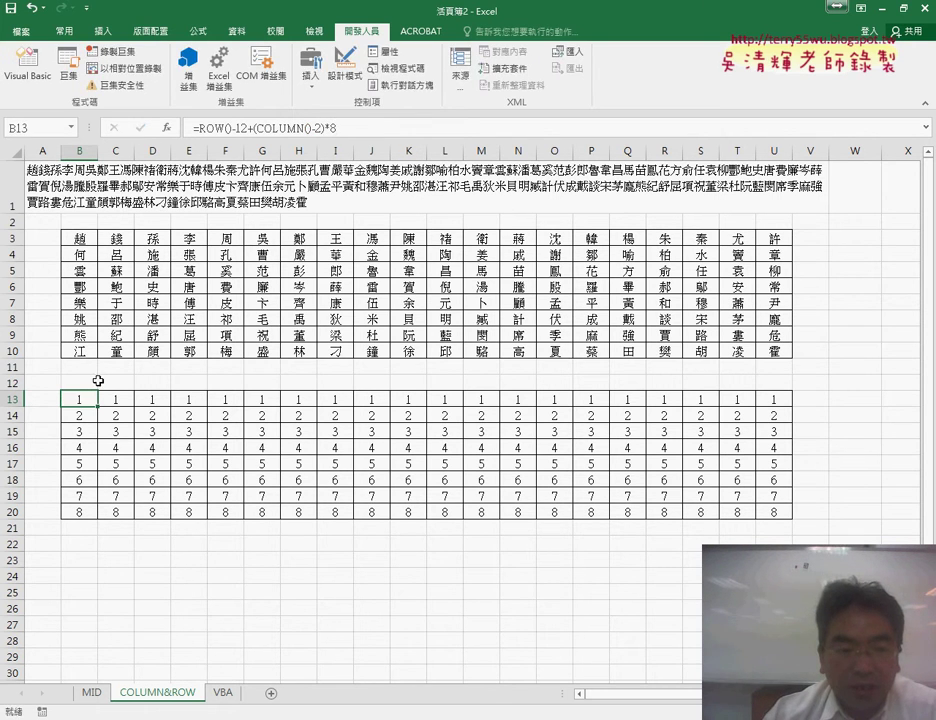
mouse_move(100, 406)
left_mouse_down()
mouse_move(118, 420)
mouse_move(93, 408)
mouse_move(97, 518)
mouse_move(815, 519)
left_mouse_up()
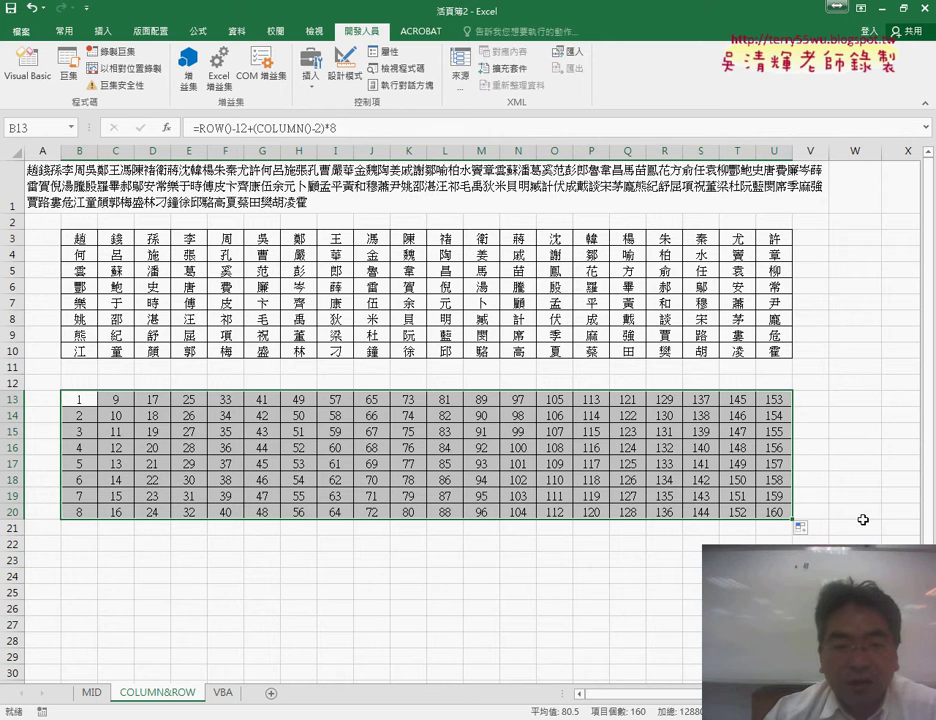
left_click(73, 398)
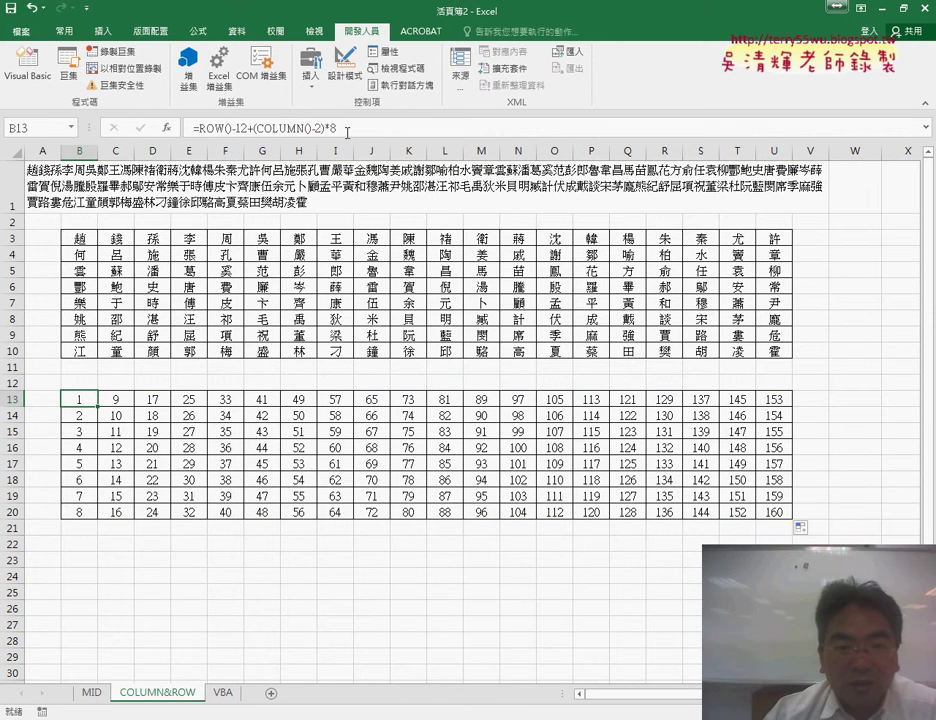
left_click(213, 128)
- Cut B13's position expression and start a MID formula with Text $A$1
right_click(200, 128)
left_click(245, 138)
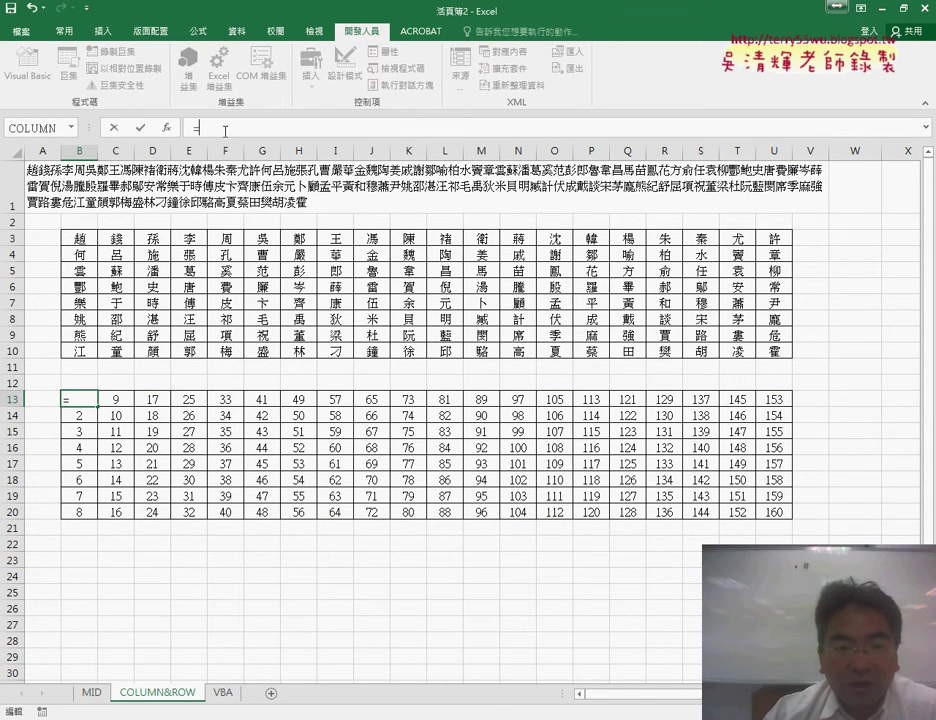
left_click(166, 128)
double_click(482, 344)
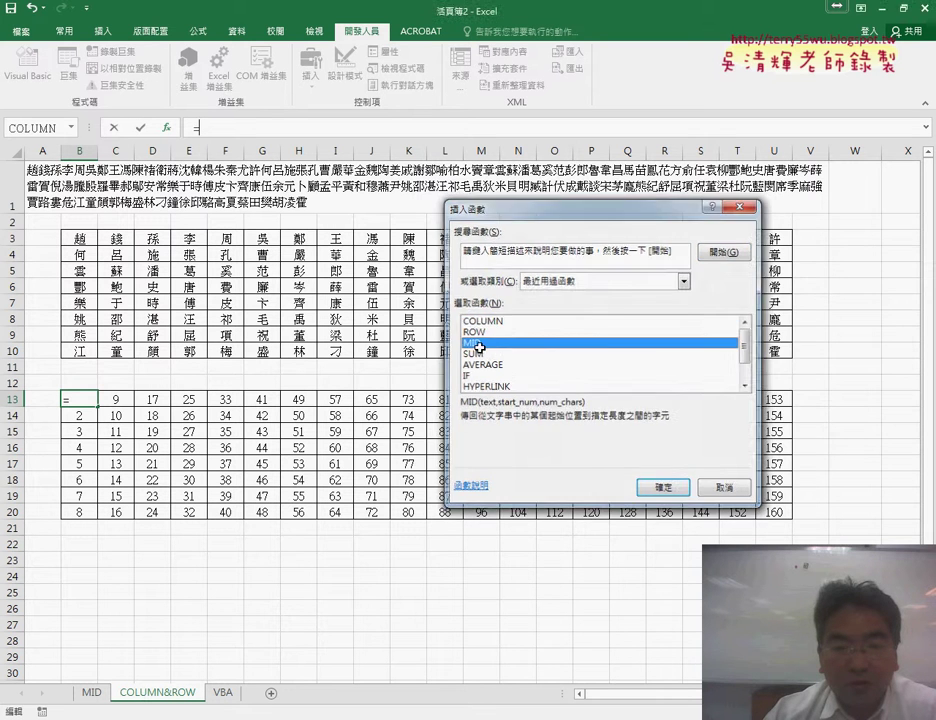
left_click(222, 205)
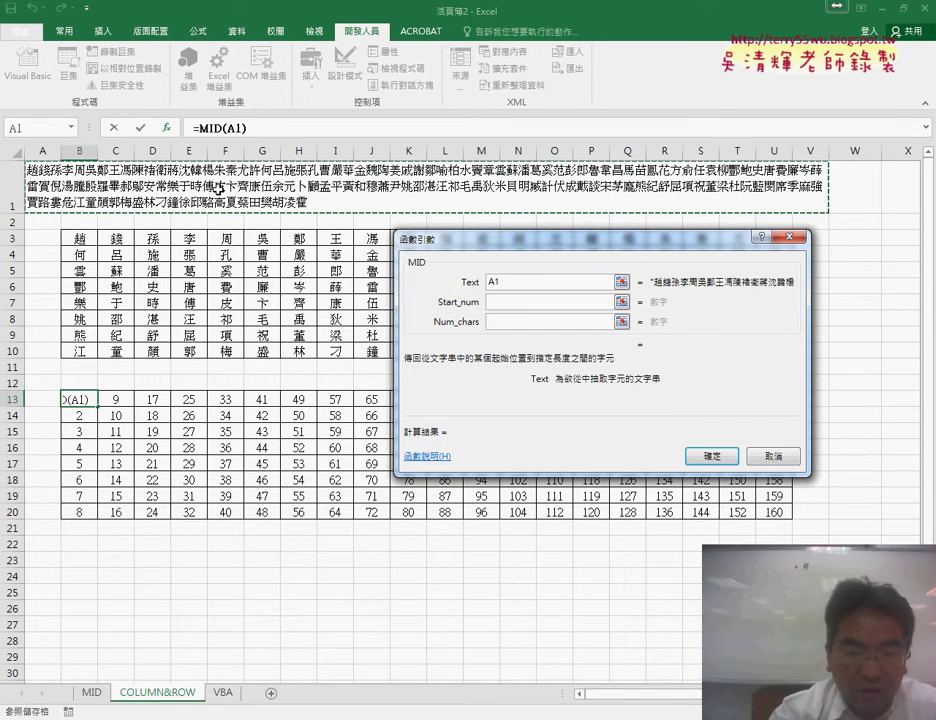
key("F4")
- Use the expression as Start_num with Num_chars 1, fill B13:U20, and compare B3 with B13
right_click(560, 303)
left_click(595, 347)
left_click(517, 327)
type("1")
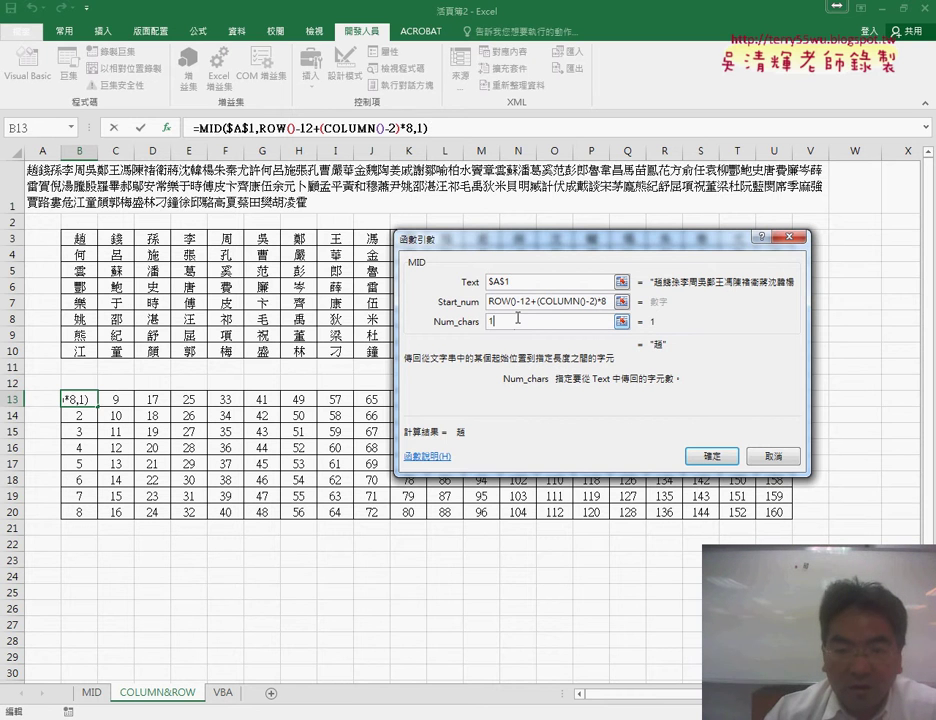
left_click(700, 458)
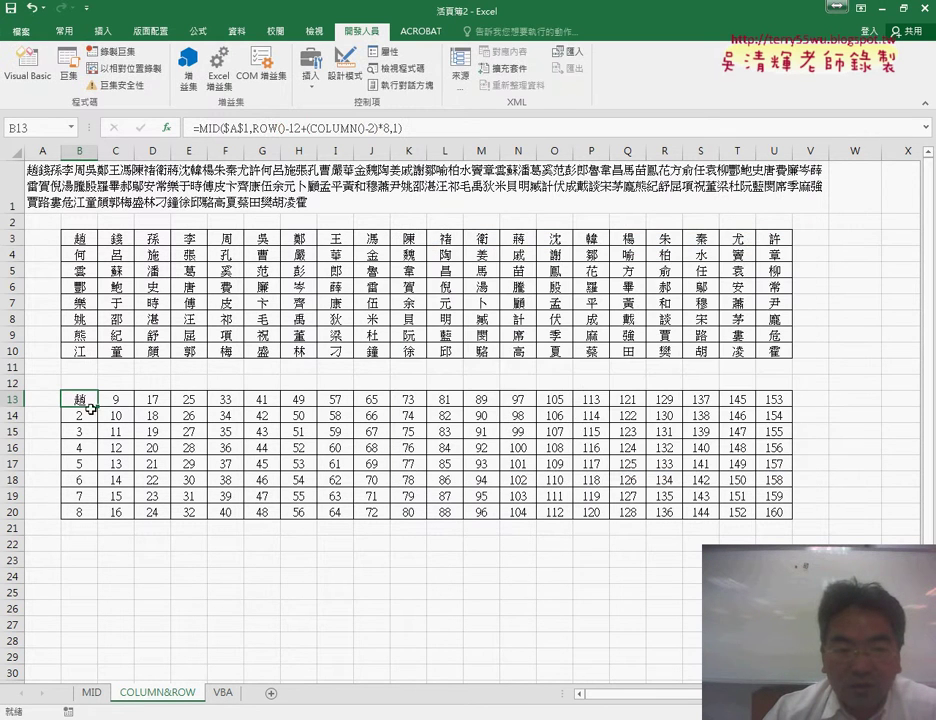
mouse_move(97, 406)
left_mouse_down()
mouse_move(98, 518)
mouse_move(781, 522)
left_mouse_up()
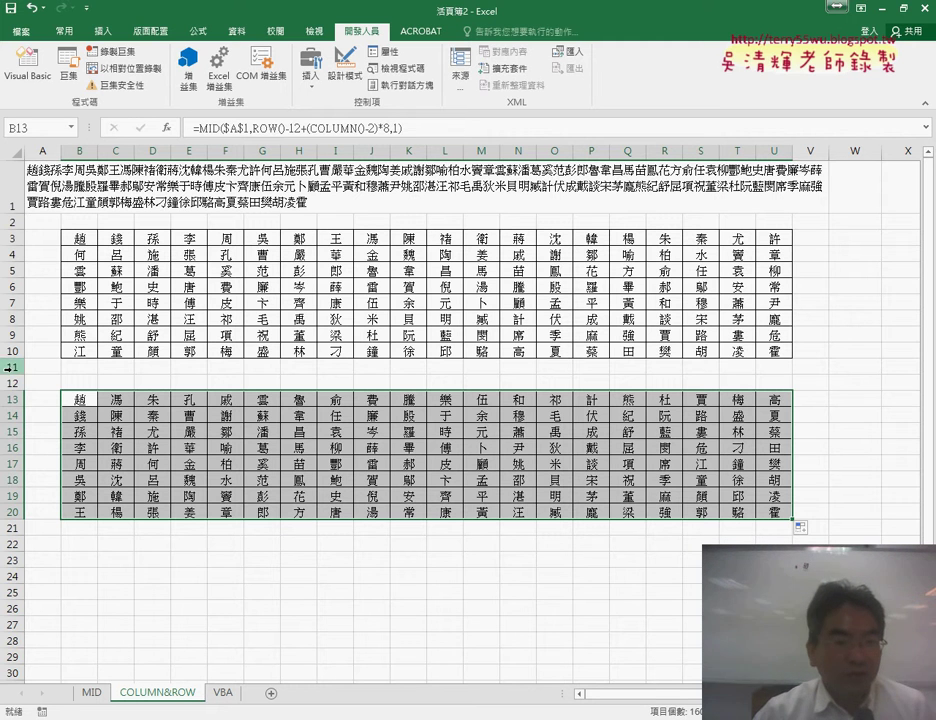
left_click(78, 238)
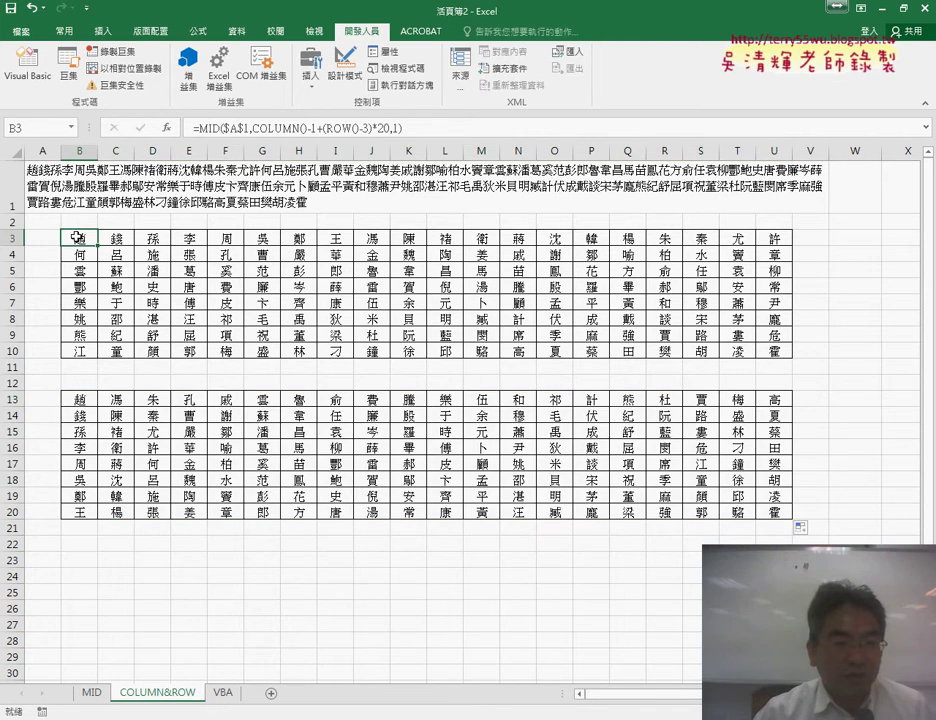
left_click(78, 399)
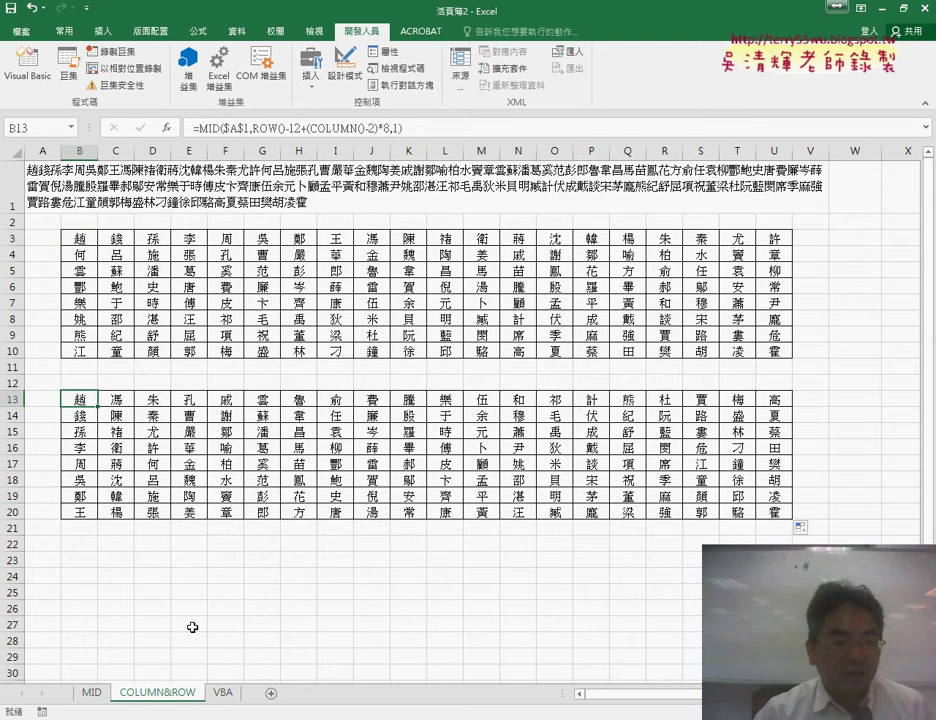
- On the VBA sheet, clear the upper grid, number it 1–160 row by row, then clear it
left_click(222, 694)
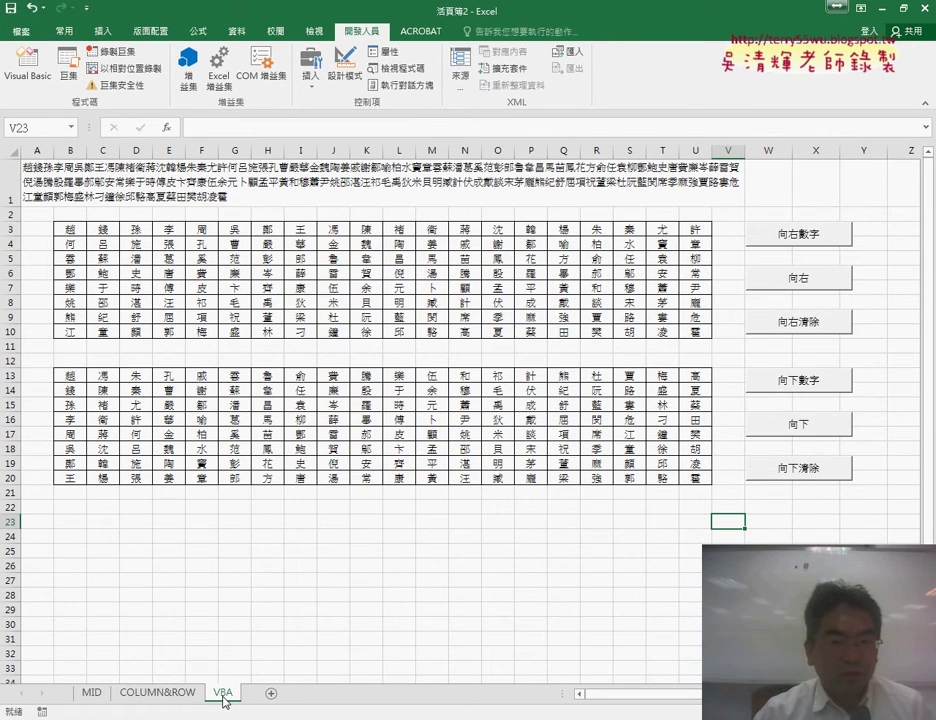
left_click(430, 595)
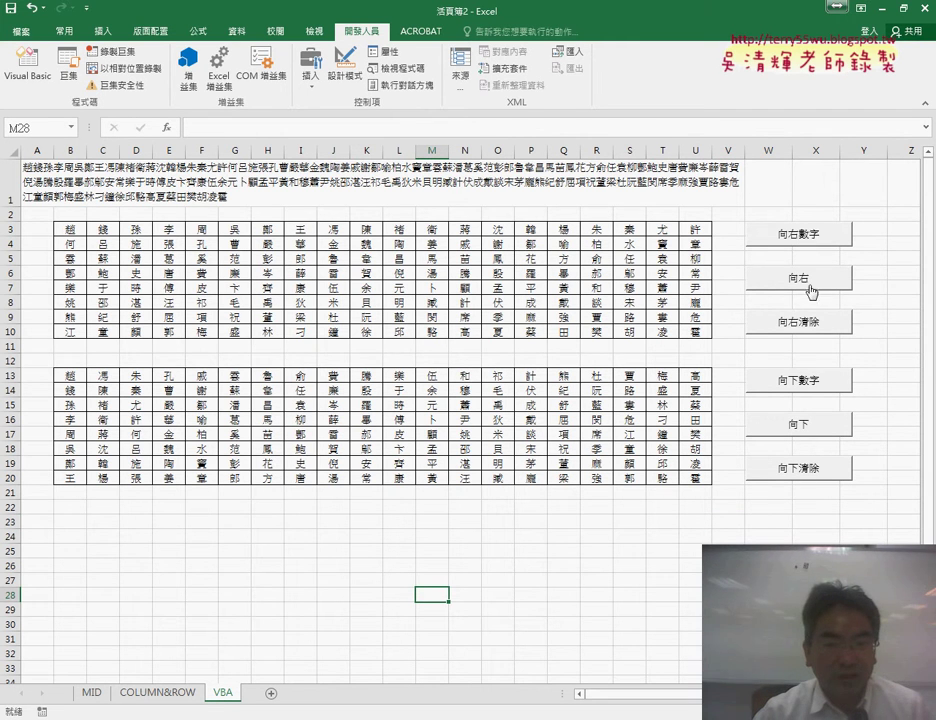
left_click(809, 327)
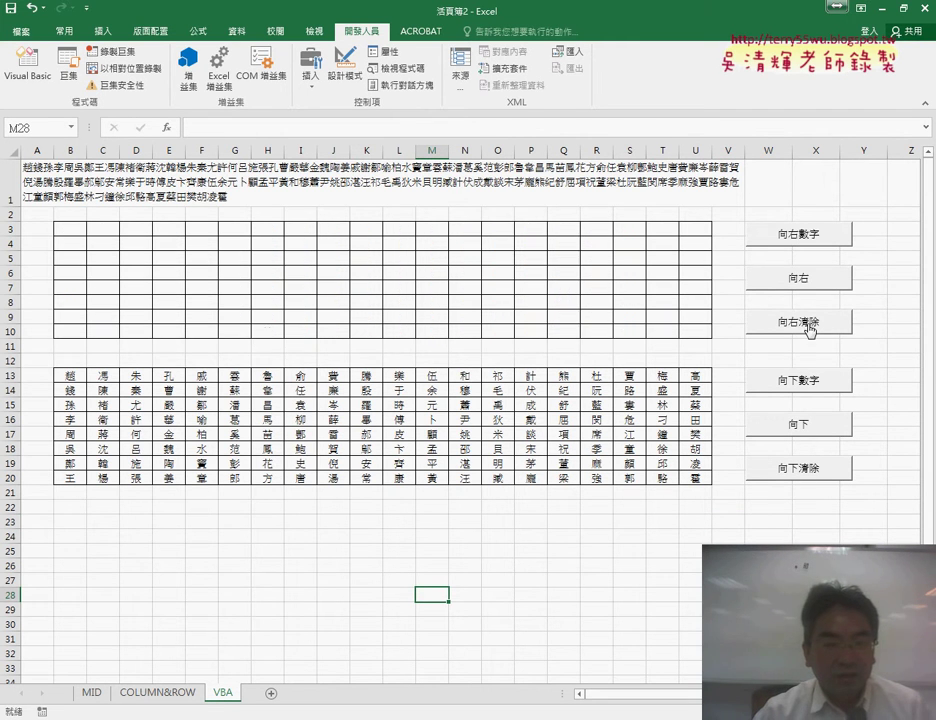
left_click(799, 238)
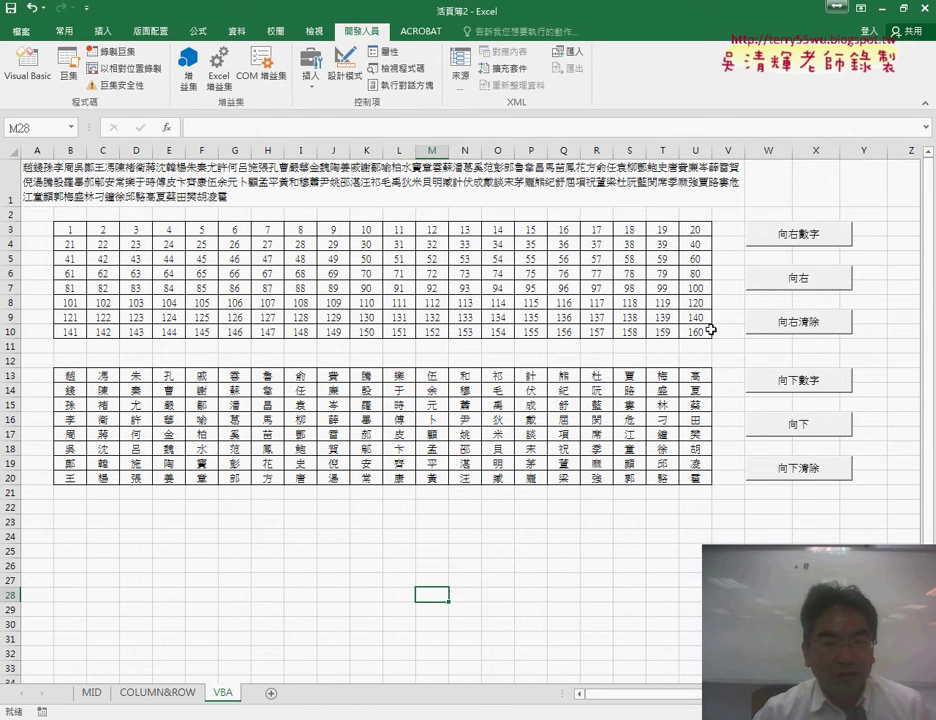
left_click(806, 323)
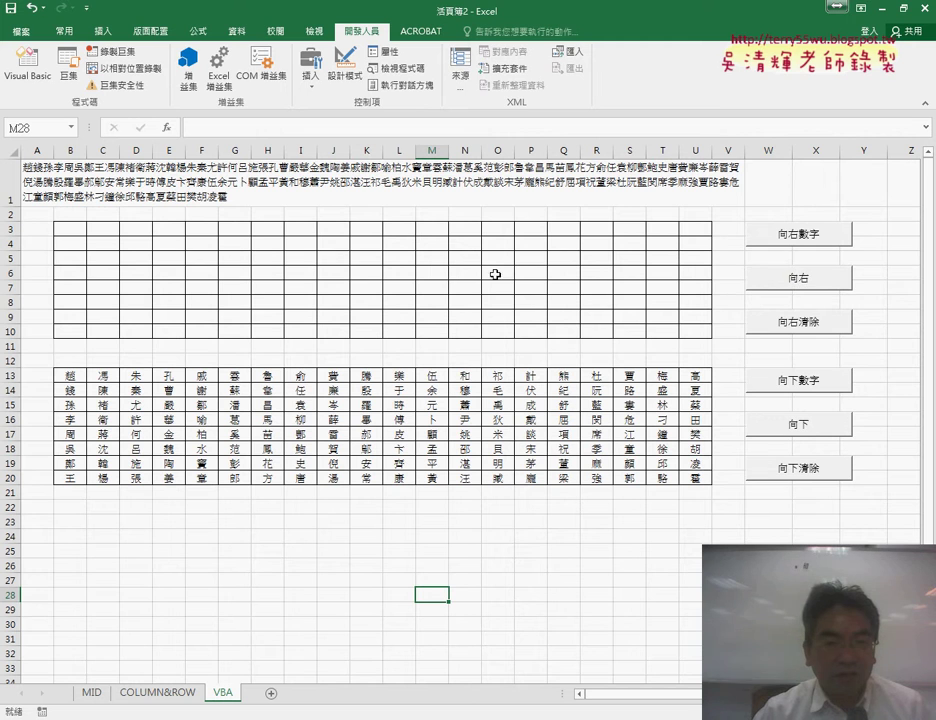
- Fill the upper grid with surnames row by row and check B3 and U10
left_click(785, 282)
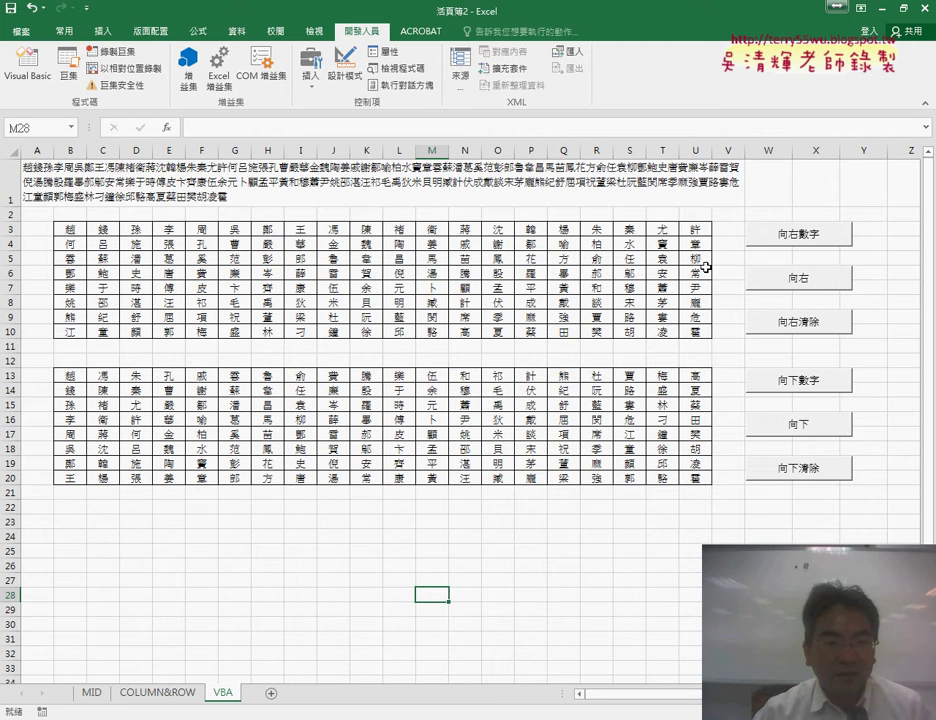
left_click(86, 232)
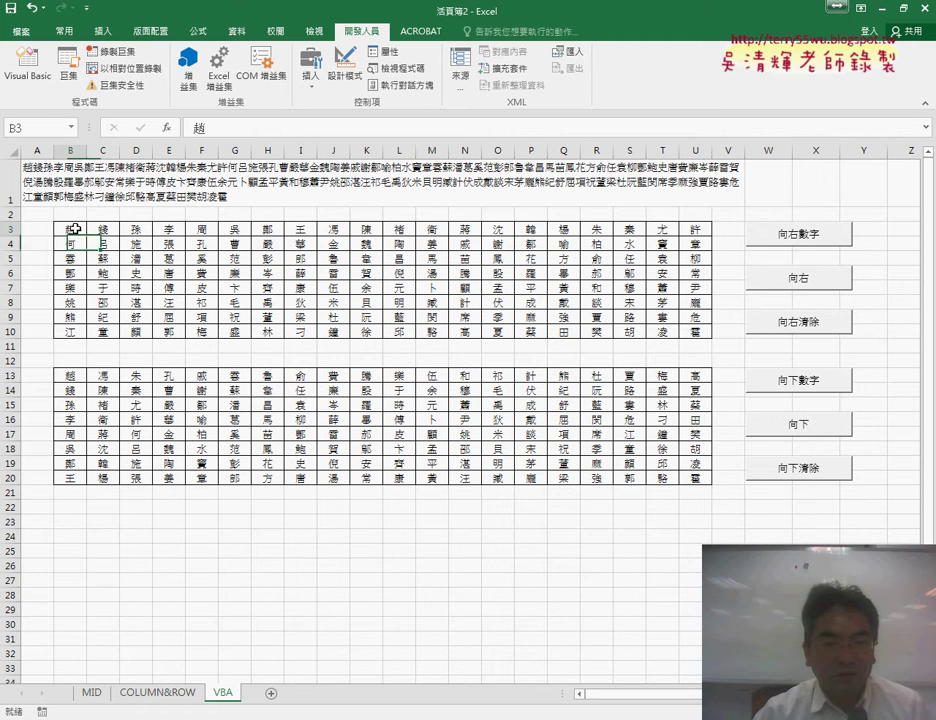
left_click(695, 334)
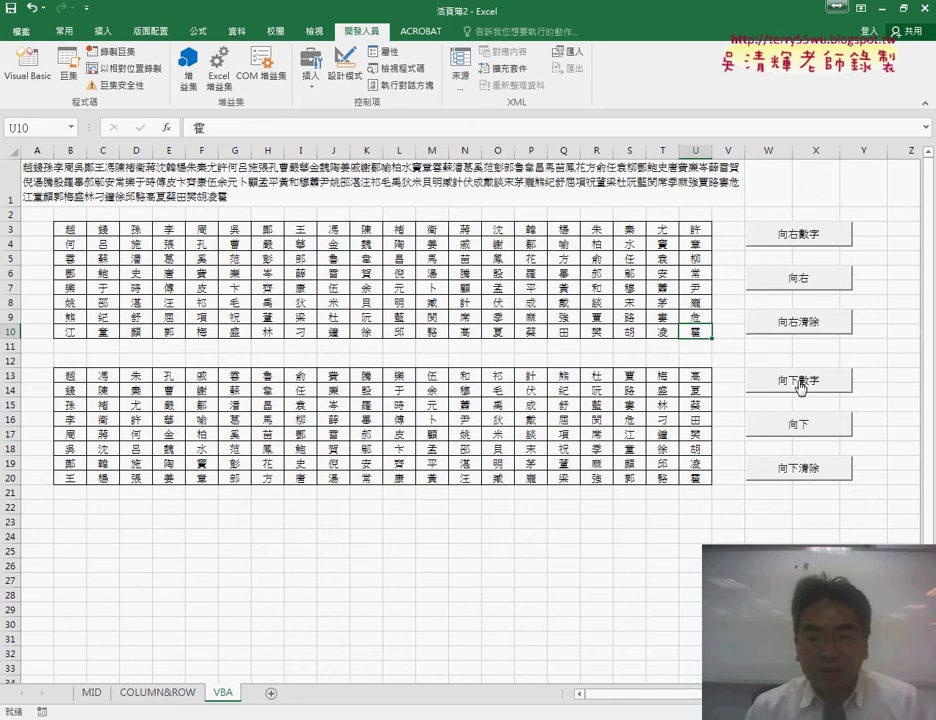
- Clear the lower grid, number it 1–160 down columns, fill it with surnames, then clear it
left_click(798, 467)
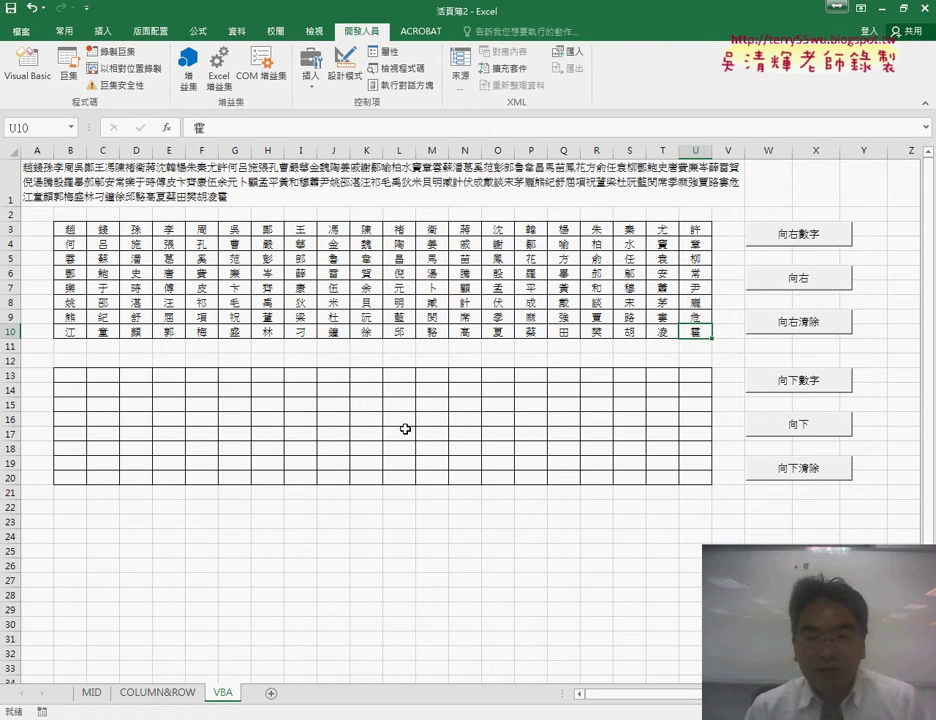
left_click(798, 389)
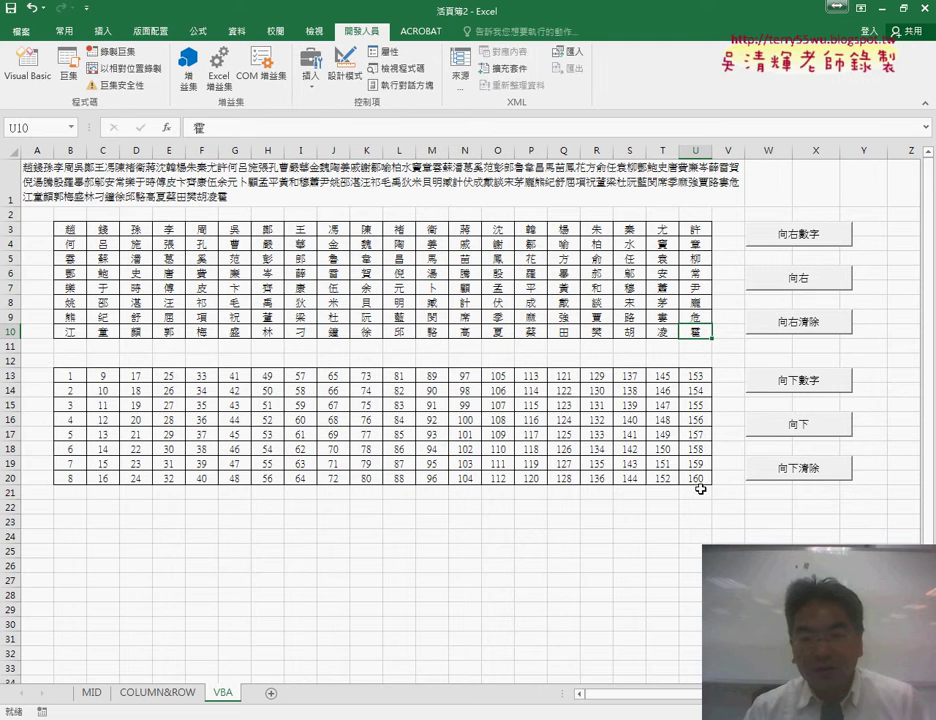
left_click(808, 433)
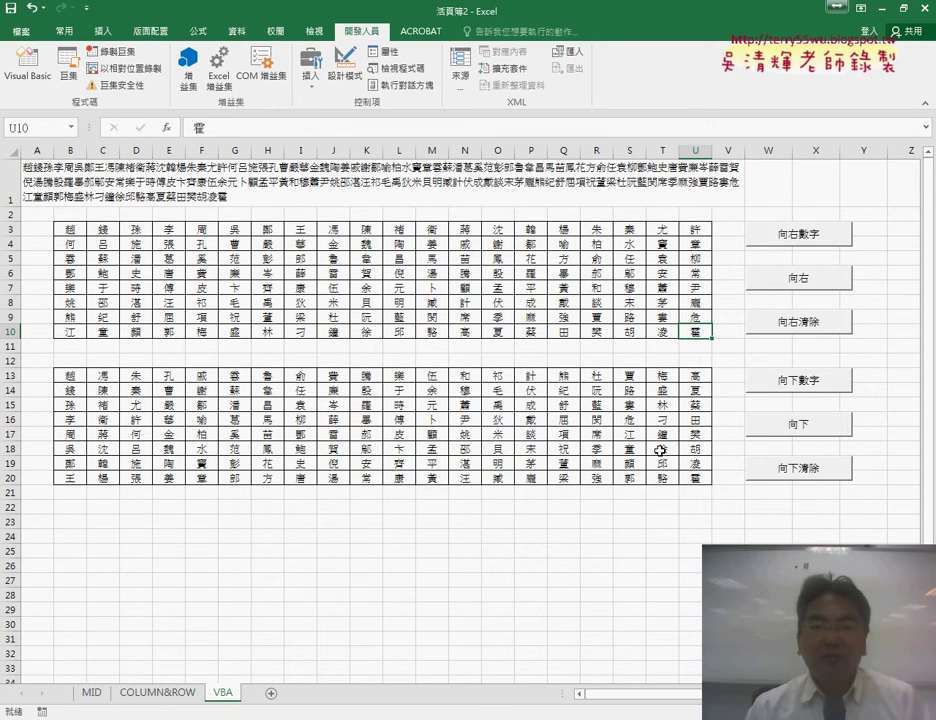
left_click(805, 483)
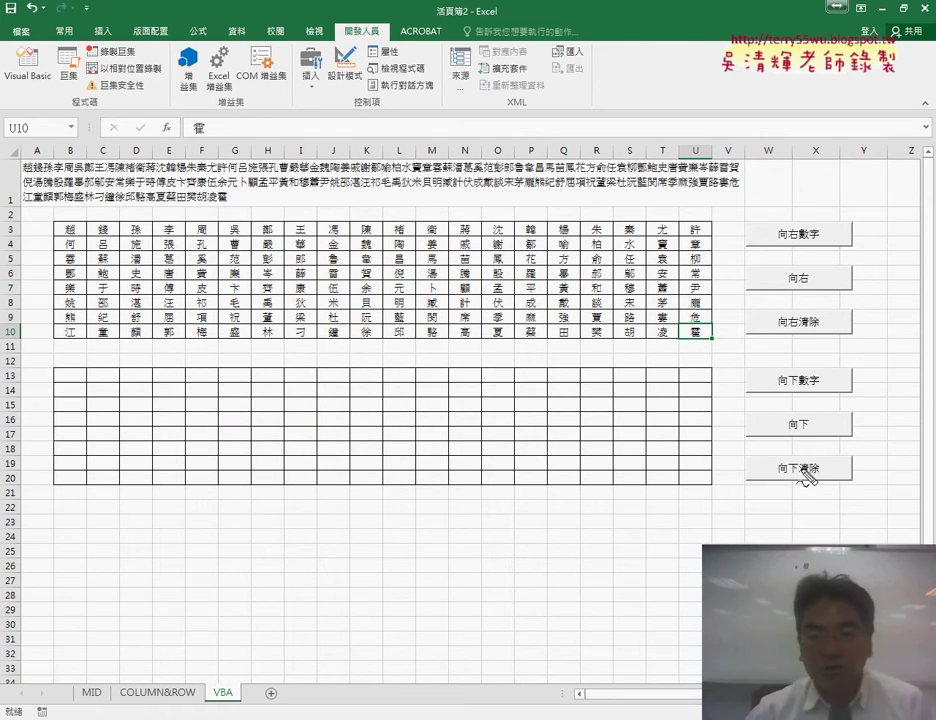
- Circle the row-wise and column-wise macro buttons in red ink, erase it, and return to COLUMN&ROW
left_click_drag(833, 368, 790, 211)
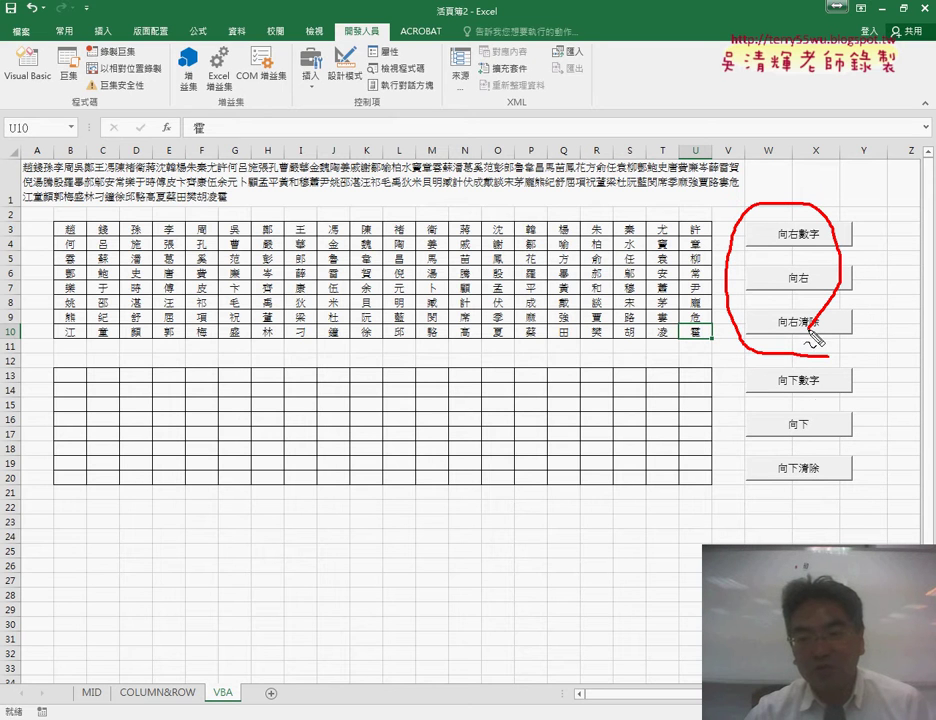
left_click_drag(783, 508, 851, 414)
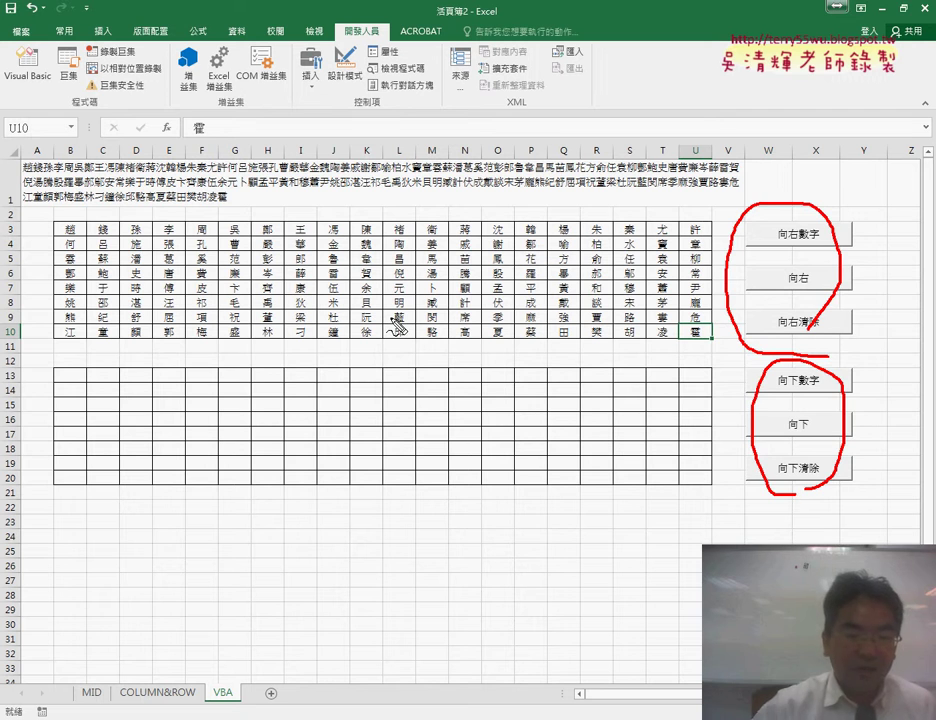
key("Escape")
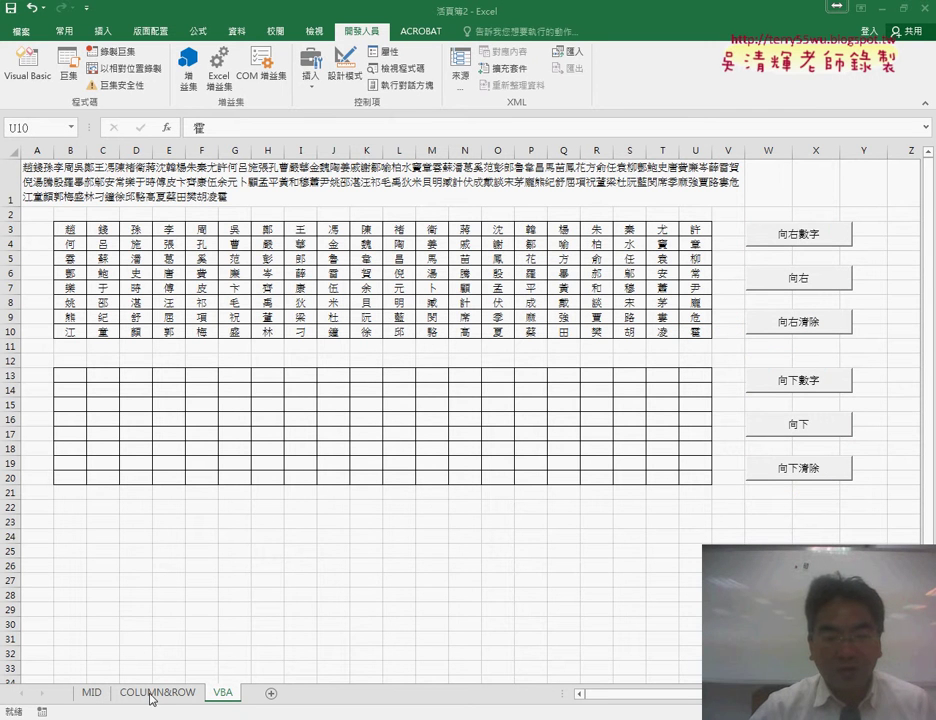
left_click(167, 699)
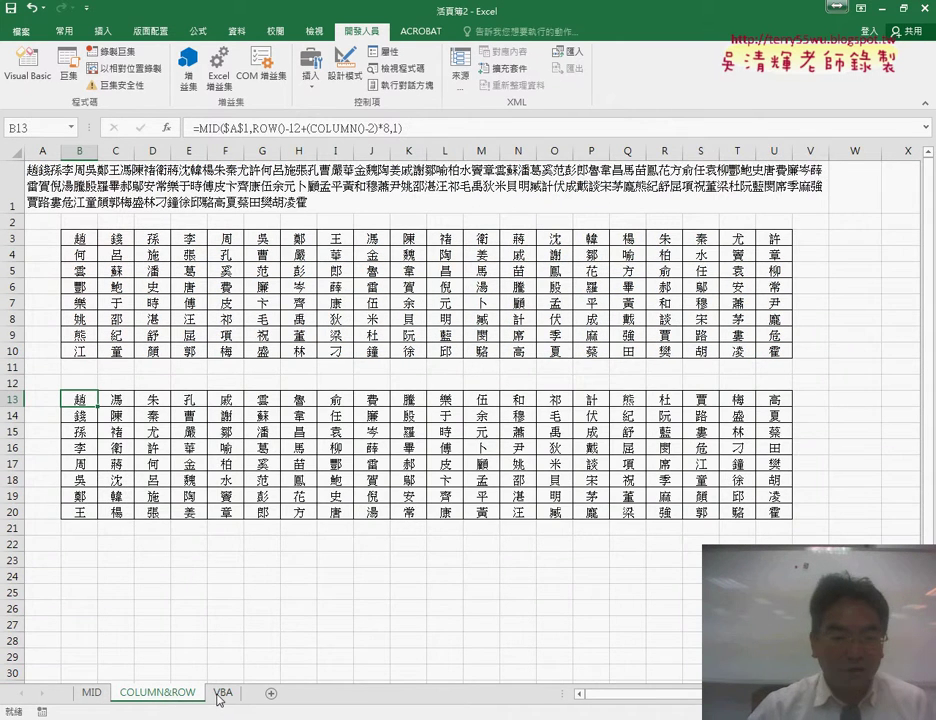